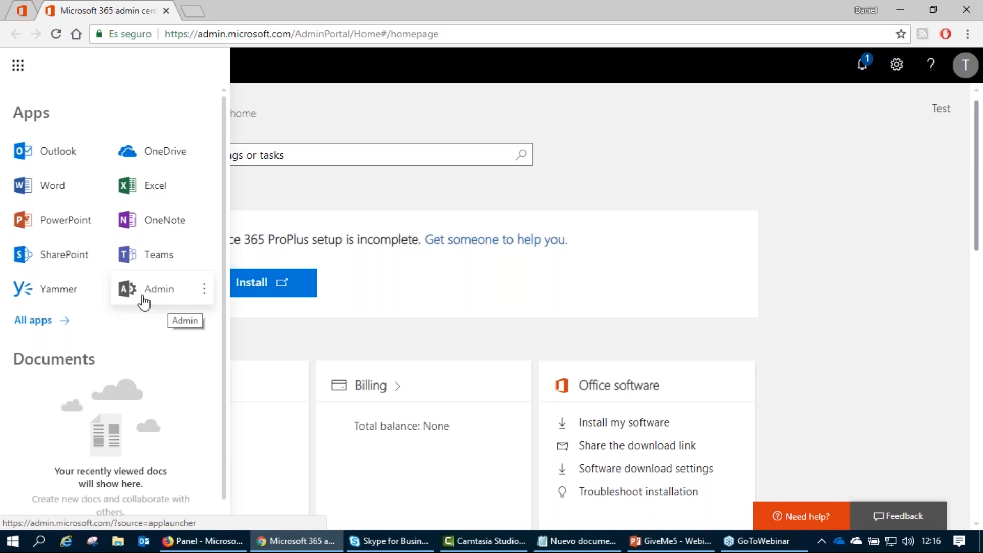
Close the app launcher and open the list of active users in the admin center
left_click(803, 288)
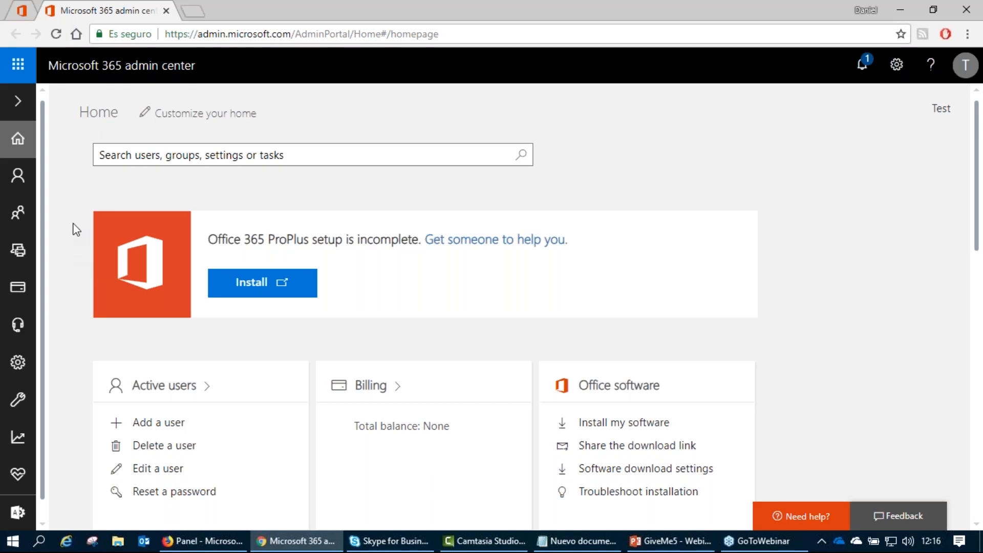
mouse_move(17, 175)
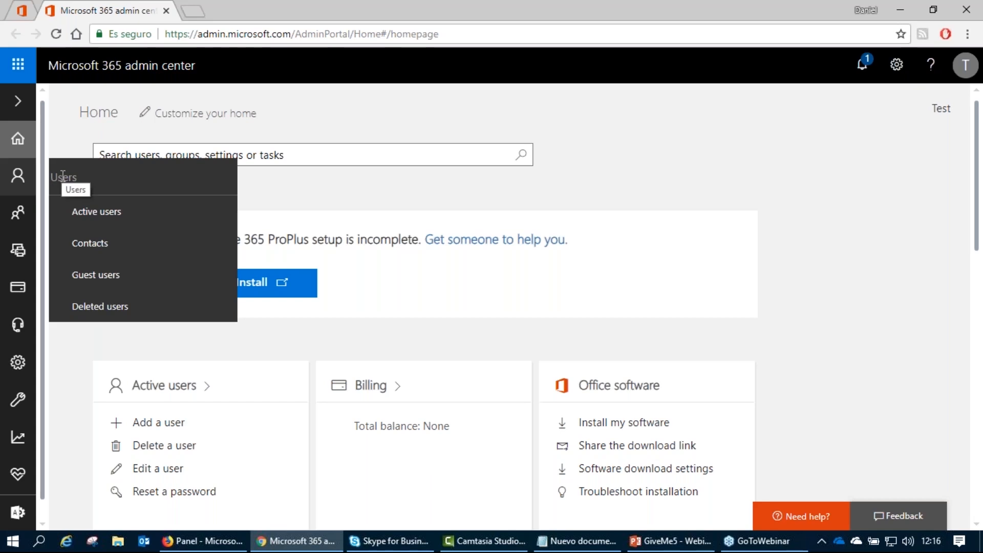
left_click(18, 101)
left_click(60, 180)
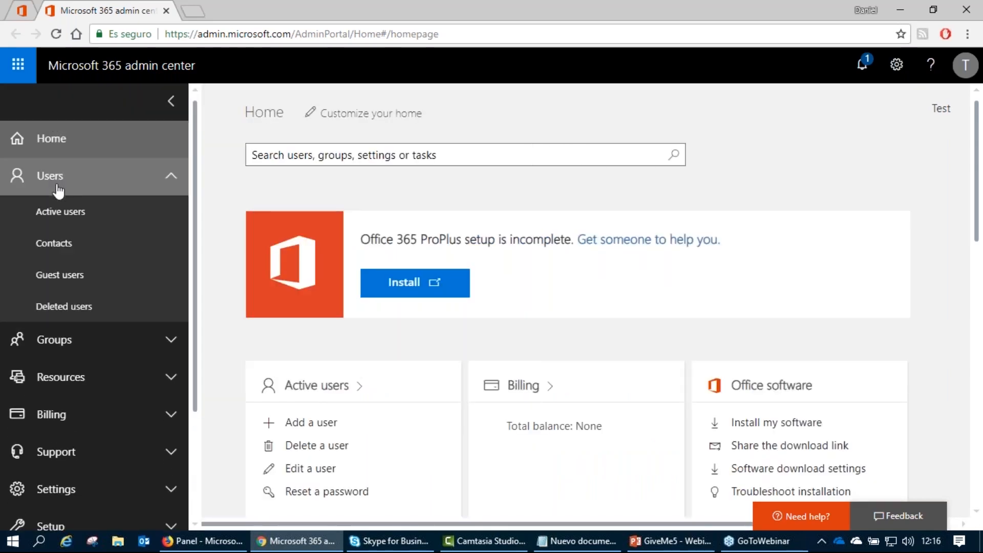
left_click(69, 218)
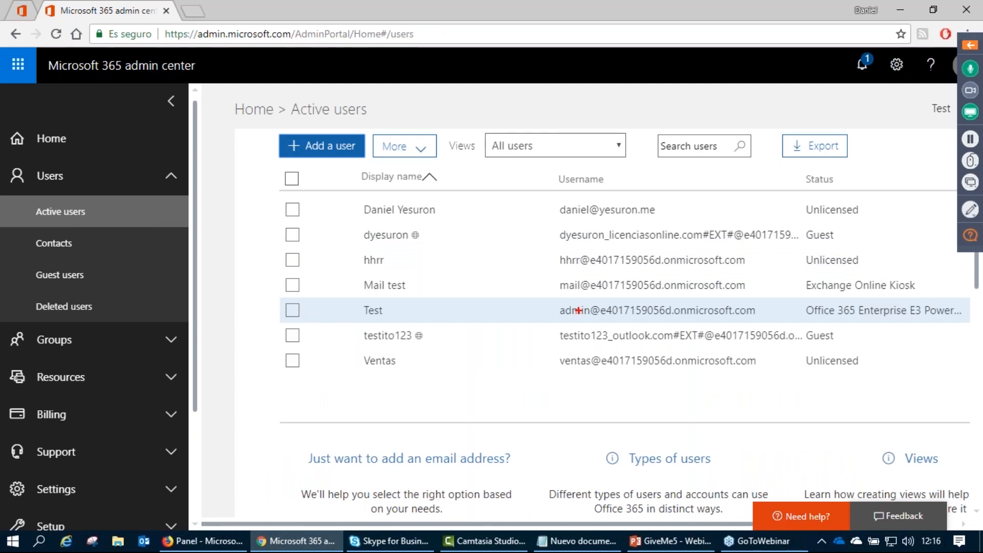
Open the details of the Test user and check its assigned administrator role
left_click_drag(574, 318, 570, 303)
left_click_drag(353, 310, 342, 196)
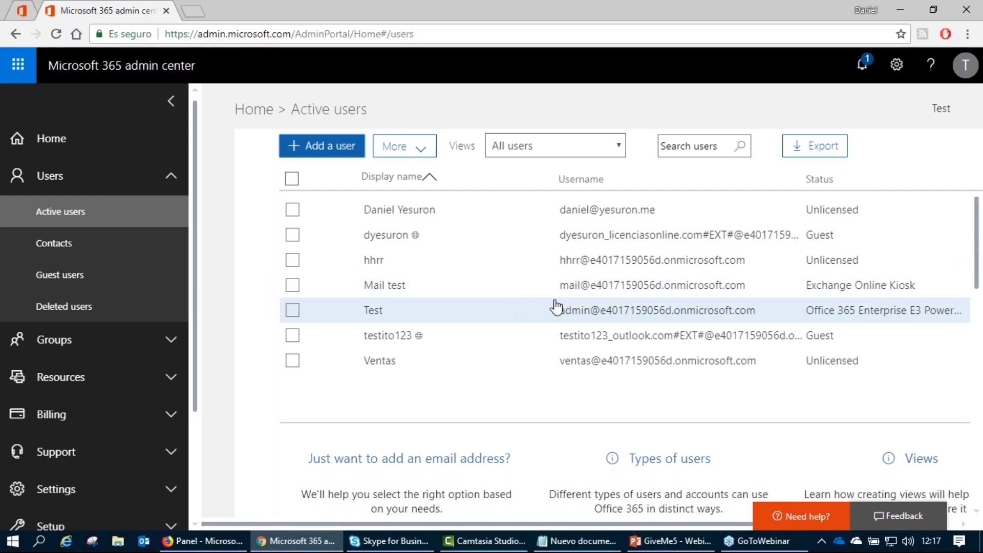
left_click(644, 315)
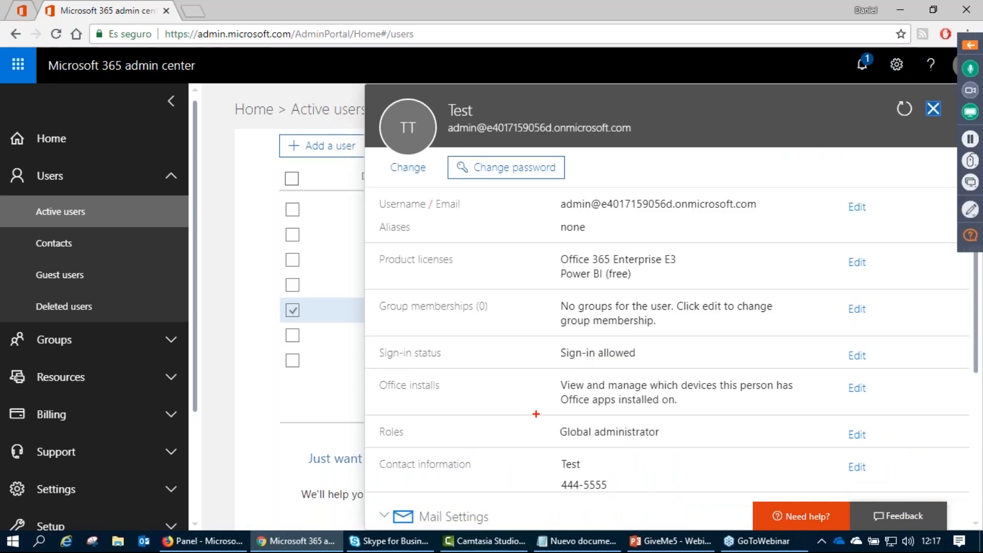
left_click_drag(398, 424, 427, 447)
mouse_move(565, 445)
left_mouse_down()
mouse_move(651, 449)
mouse_move(671, 418)
left_mouse_up()
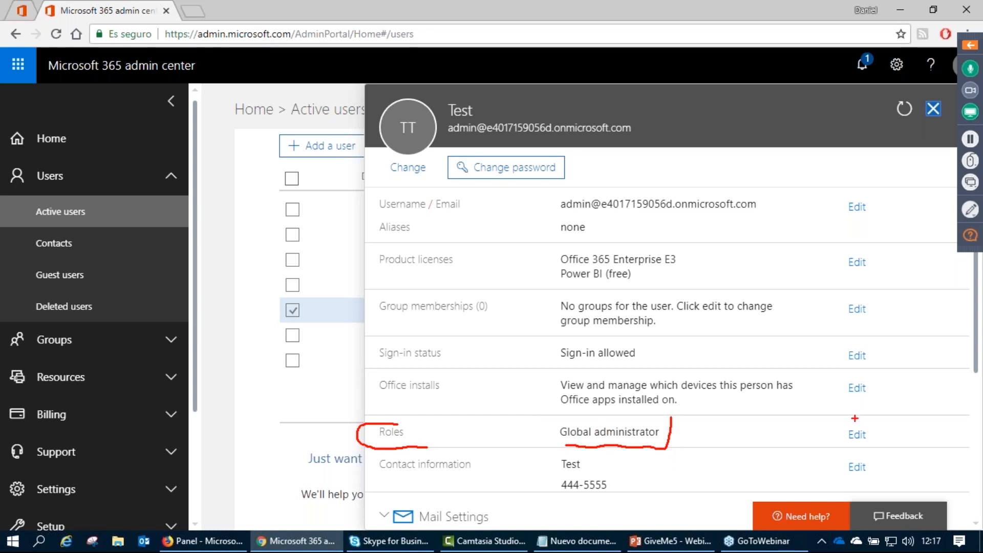
mouse_move(514, 418)
left_mouse_down()
mouse_move(558, 442)
mouse_move(525, 457)
left_mouse_up()
key("Escape")
Review the role options offered for the Test user, leave without saving, and deselect the account
left_click(855, 438)
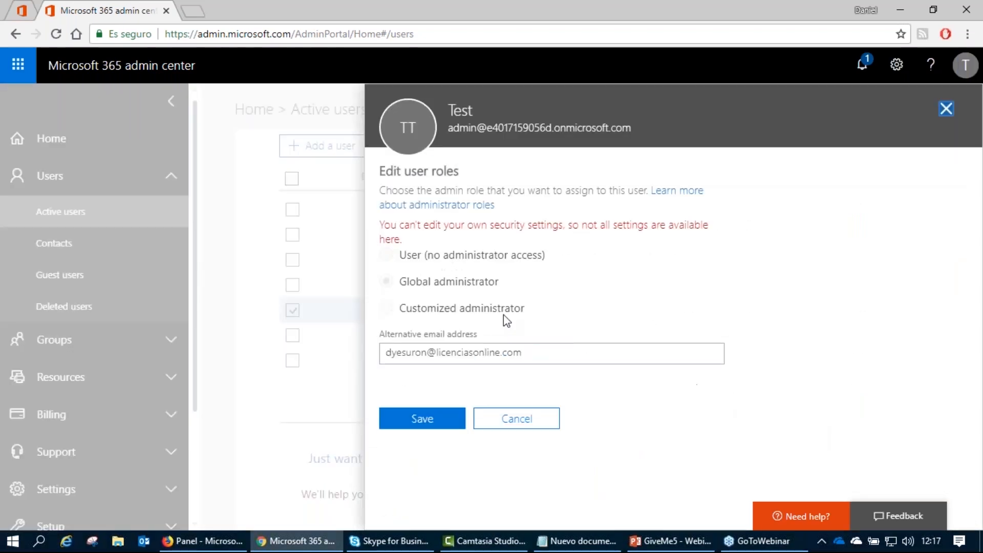
left_click_drag(400, 255, 516, 257)
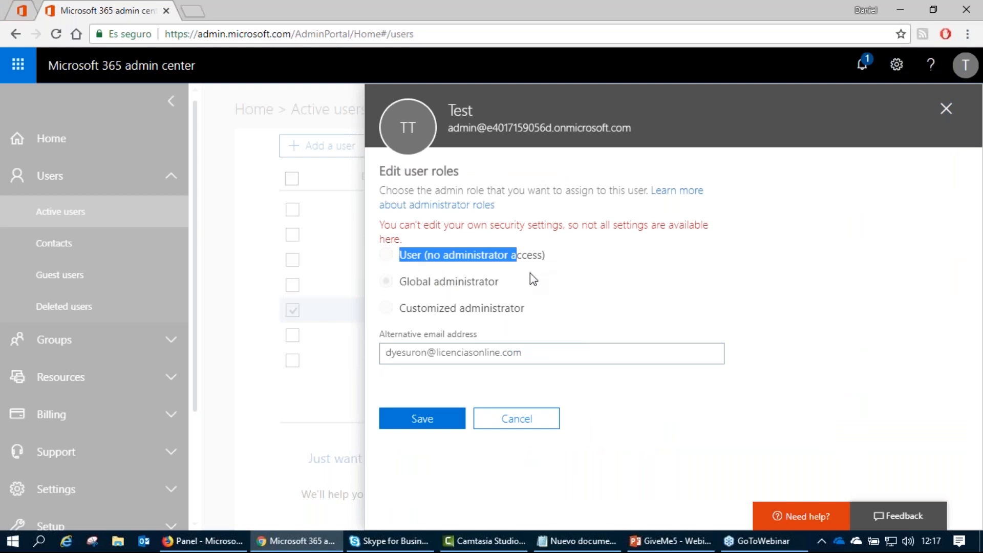
left_click_drag(406, 308, 461, 313)
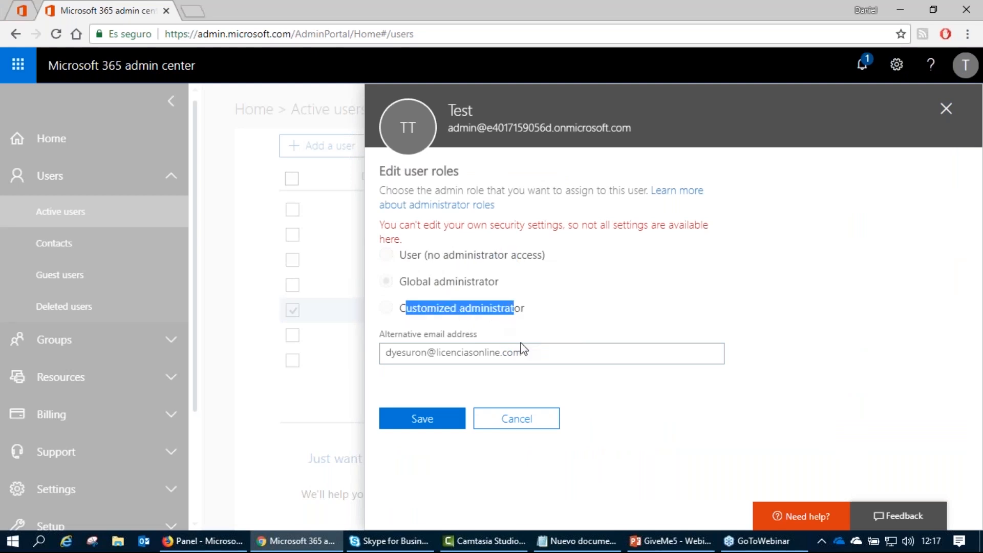
left_click(615, 312)
left_click(517, 419)
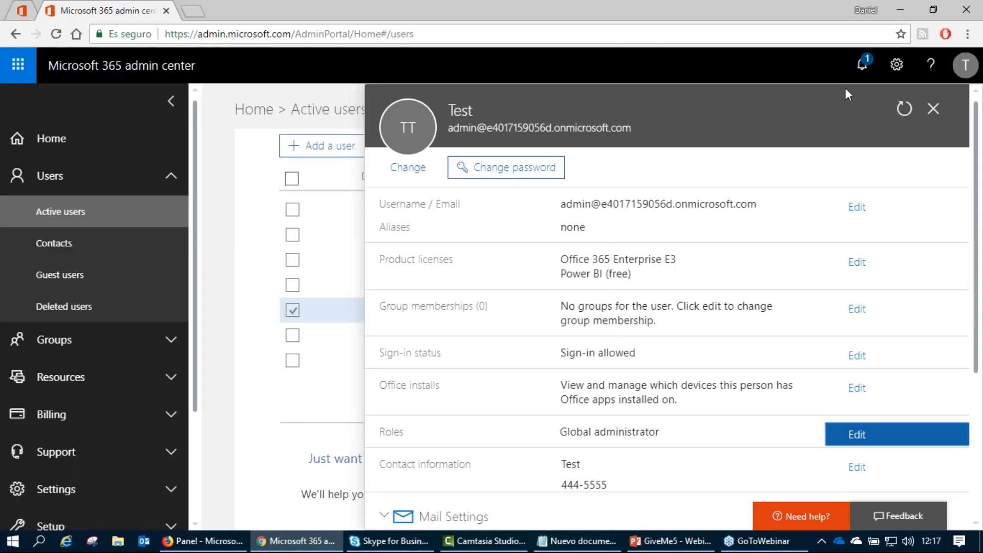
left_click(934, 109)
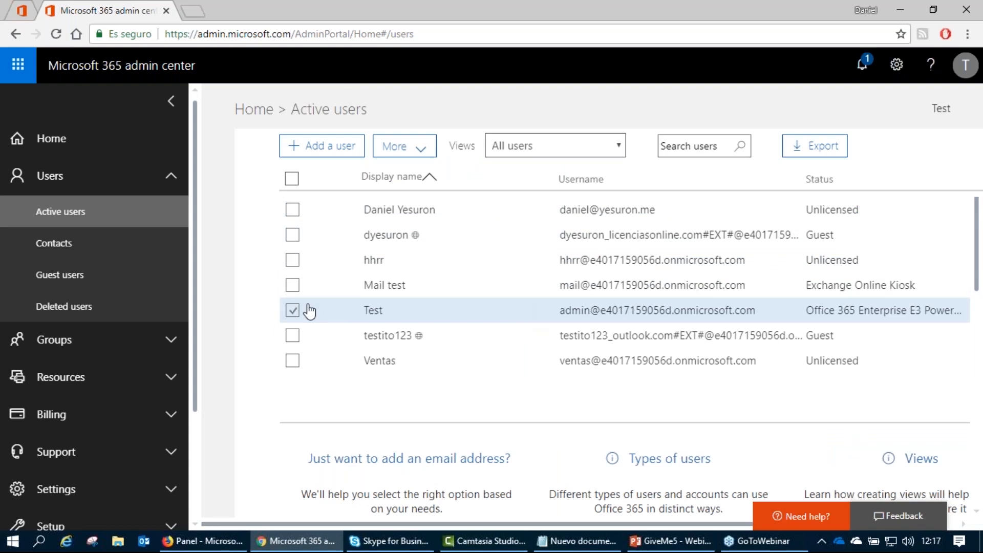
left_click(292, 311)
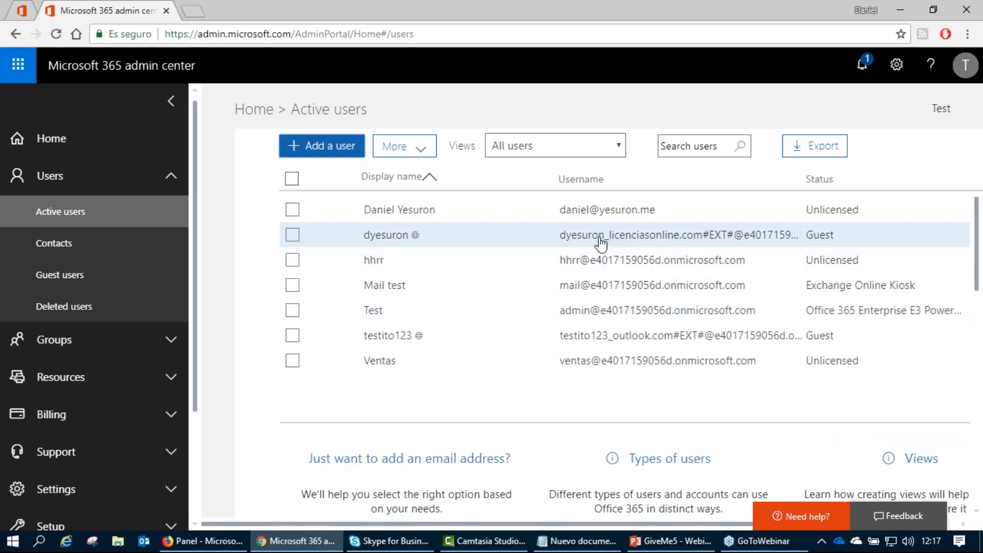
Open the role settings of the first user in the list and choose Customized administrator to show its specific roles
left_click(591, 219)
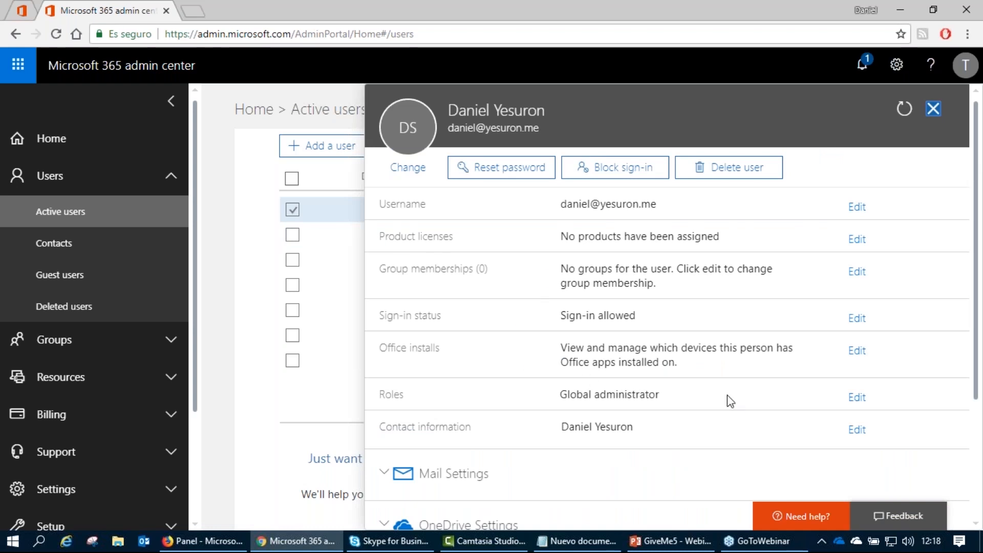
left_click(854, 397)
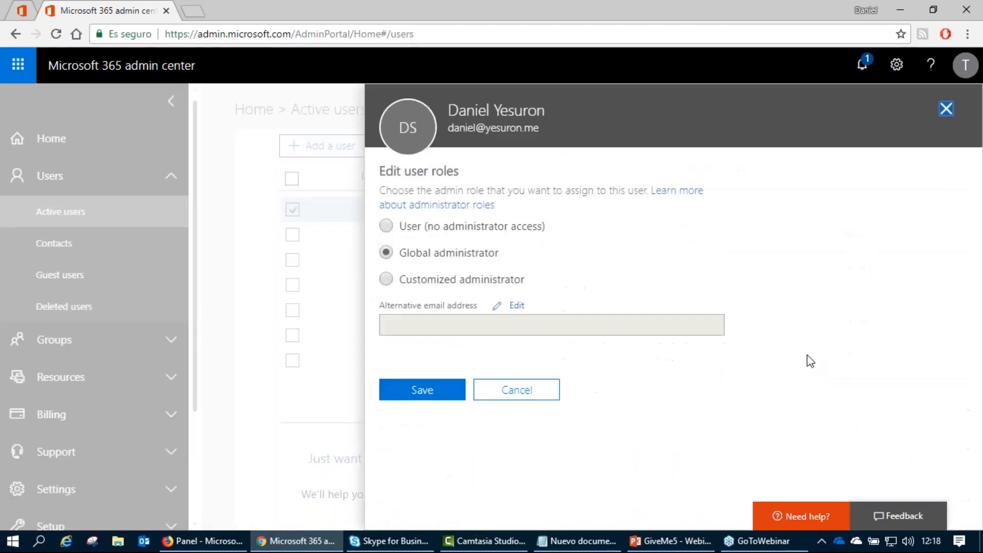
left_click(454, 229)
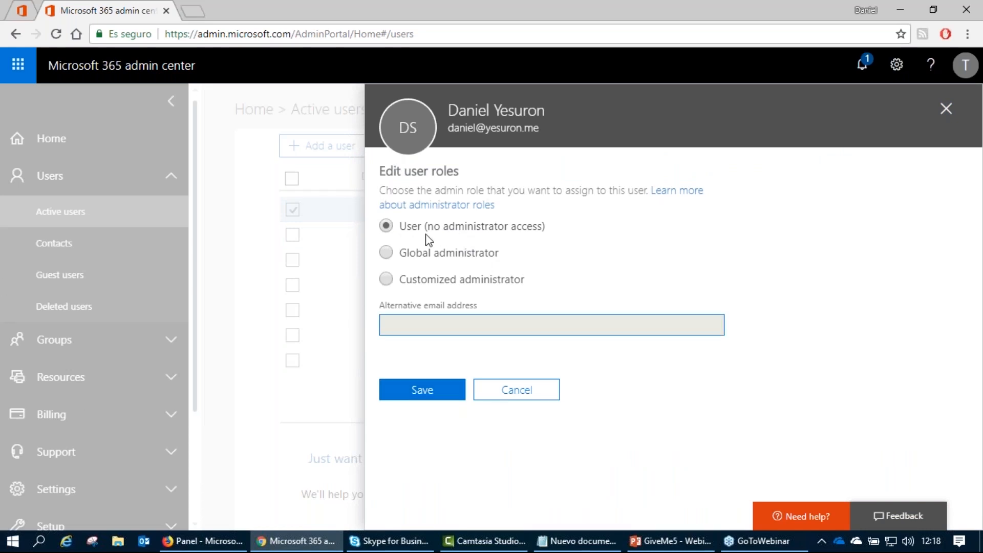
left_click(469, 282)
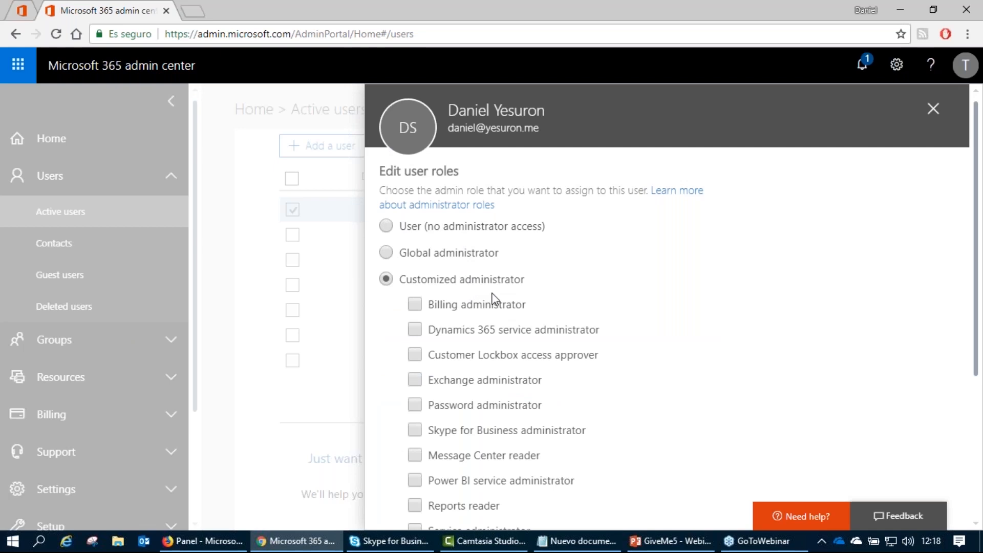
scroll(555, 318, "down", 1)
scroll(593, 303, "down", 1)
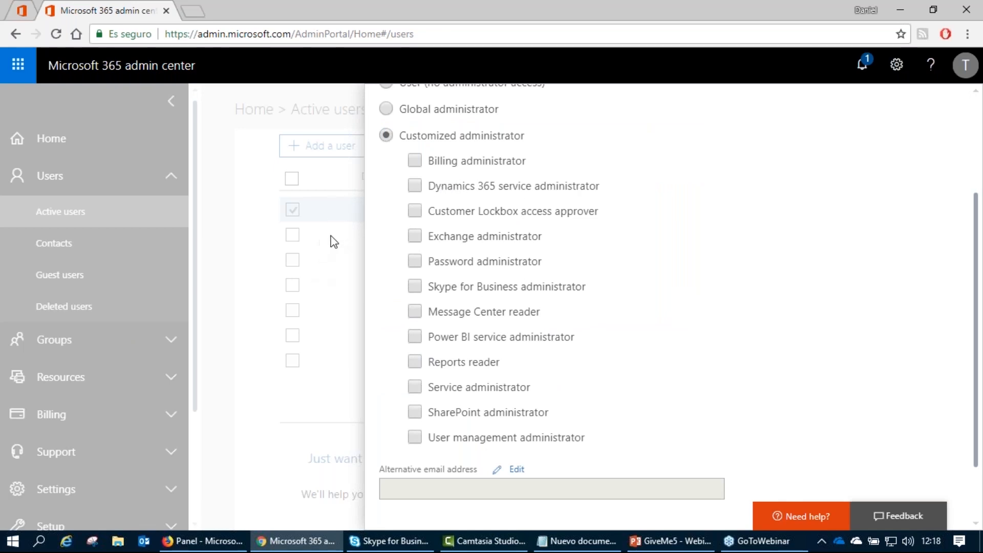
Tick the Skype for Business, Password and SharePoint administrator roles, leaving Billing administrator cleared after trying it
left_click(413, 287)
left_click(416, 262)
left_click(415, 162)
left_click(415, 161)
left_click_drag(447, 162, 438, 162)
left_click_drag(522, 162, 447, 169)
left_click(476, 161)
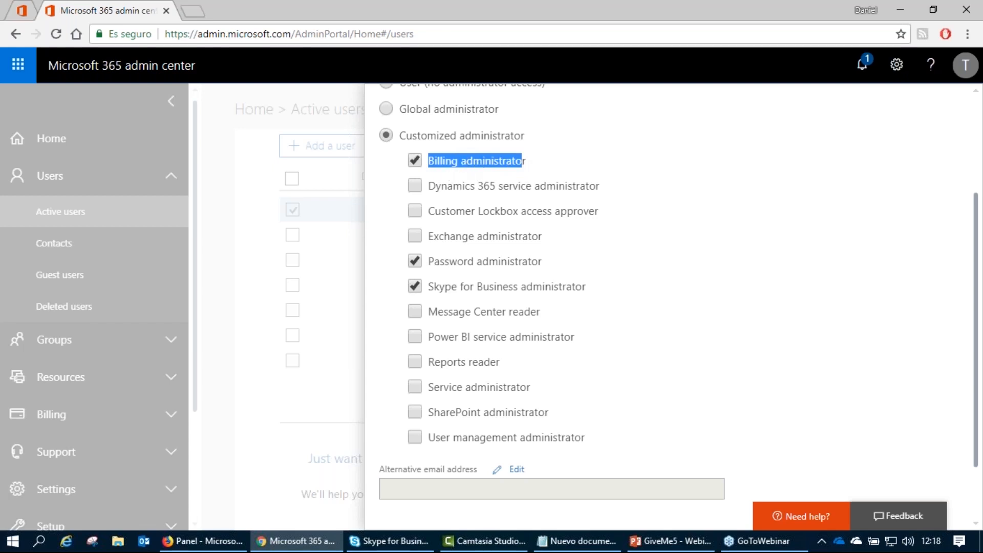
left_click(415, 160)
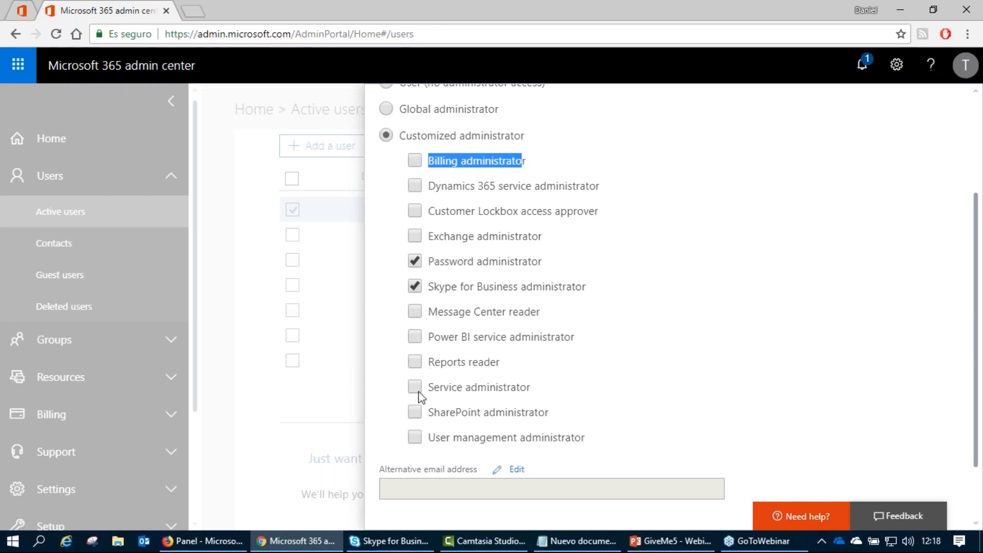
left_click(415, 413)
Cancel the customized role changes, check the account's username, and close the user's details
scroll(599, 220, "up", 2)
scroll(563, 325, "up", 2)
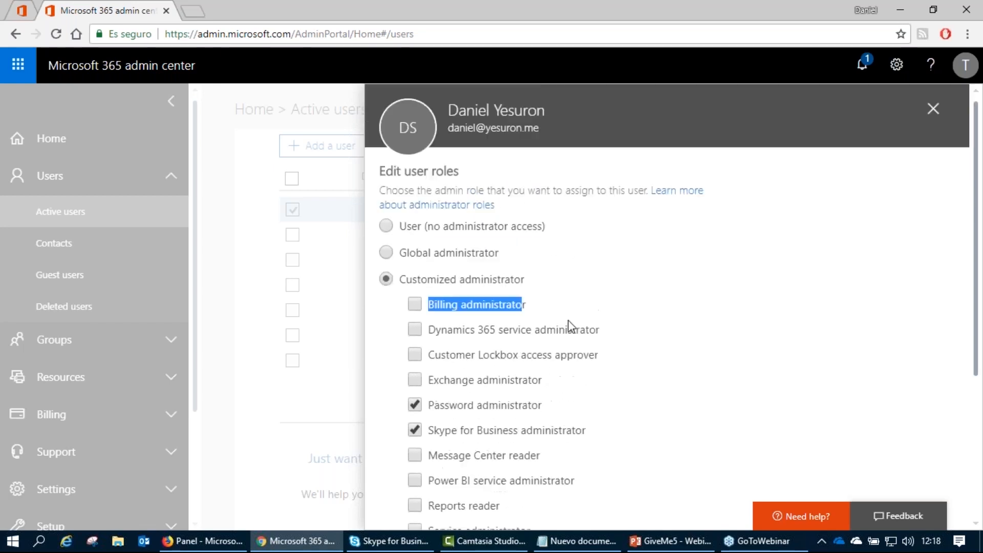
scroll(528, 408, "down", 6)
left_click(533, 482)
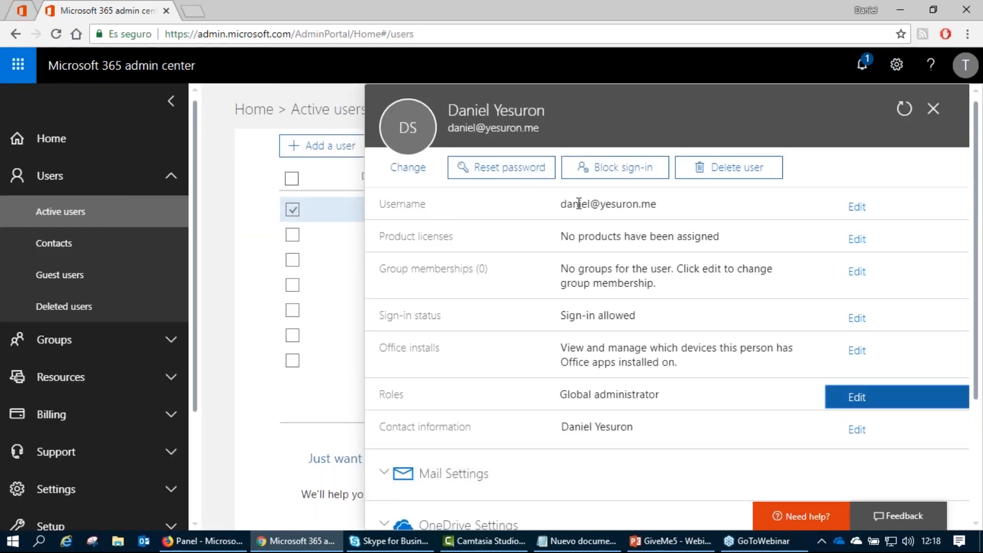
left_click_drag(561, 205, 684, 208)
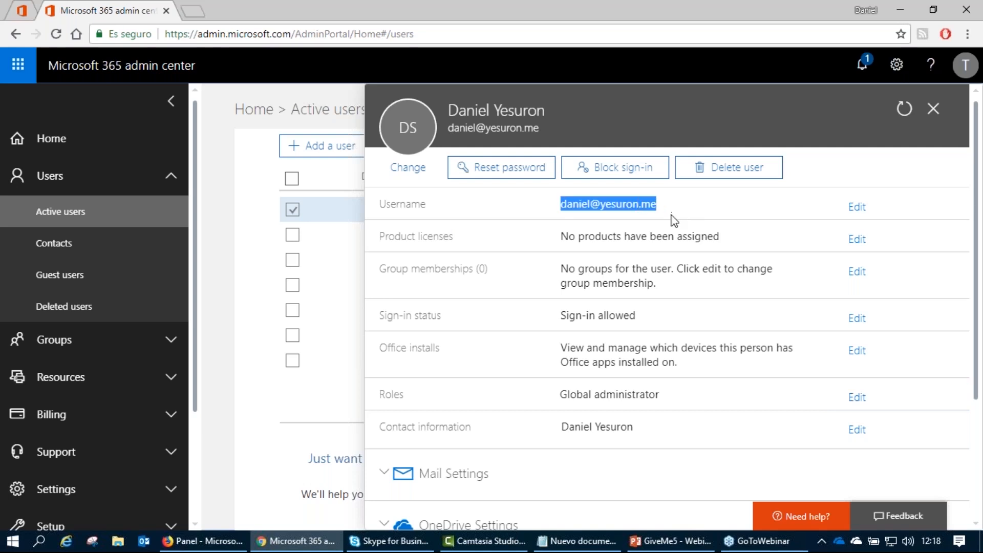
left_click(689, 229)
left_click(932, 112)
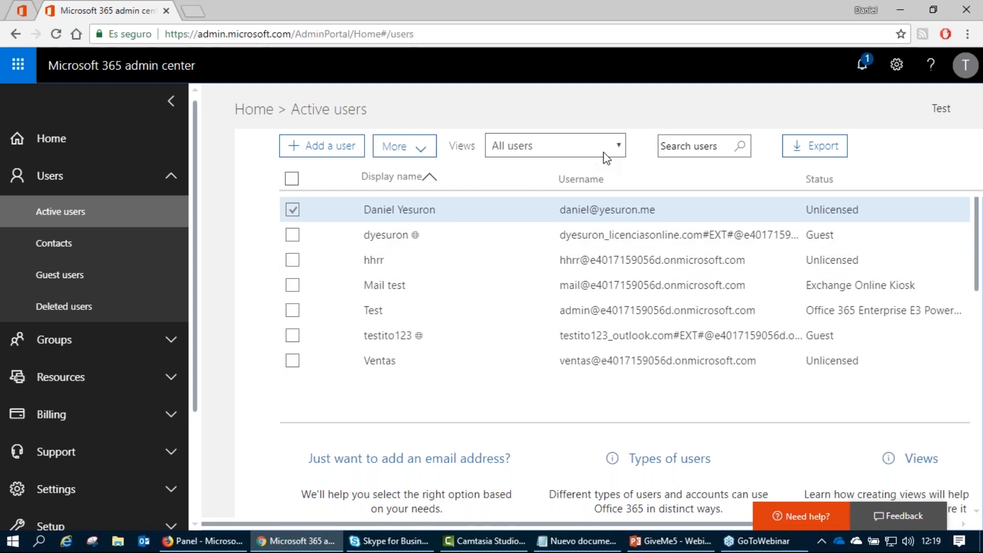
Filter the active users list to Global admins and restore the All users view
mouse_move(566, 111)
left_mouse_down()
mouse_move(423, 161)
mouse_move(523, 113)
left_mouse_up()
left_click(619, 147)
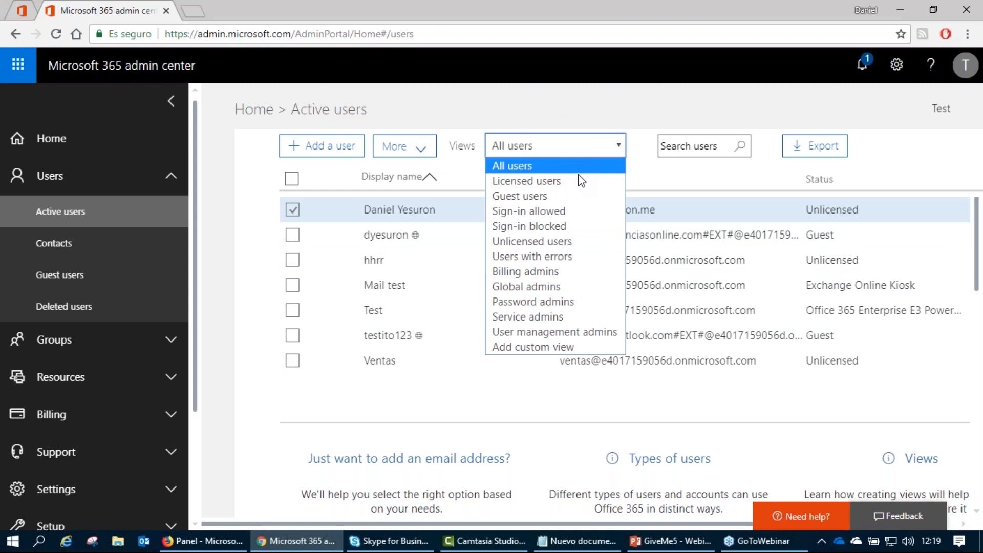
left_click(538, 289)
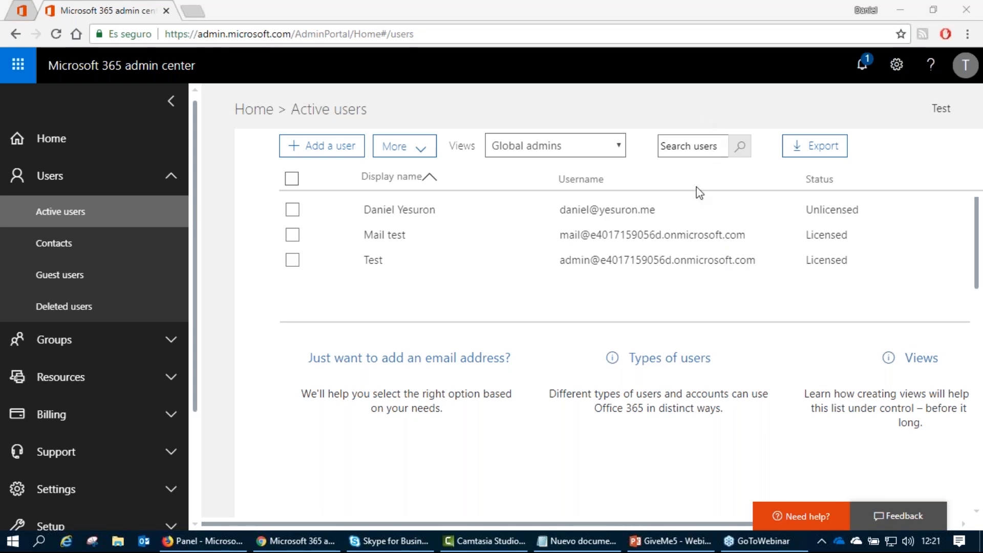
left_click(556, 146)
left_click(531, 163)
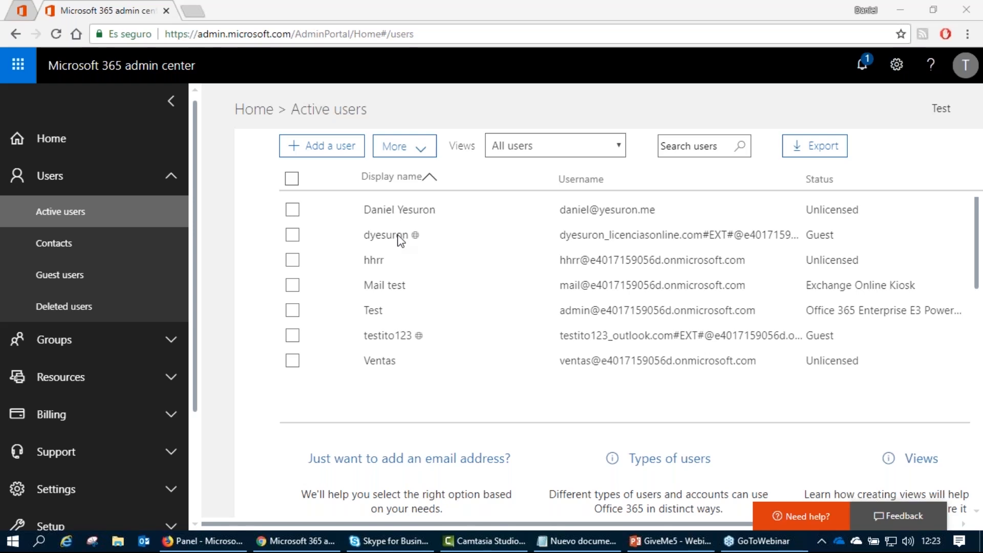
Open the new user form to view its fields and close it without adding anyone
left_click(326, 149)
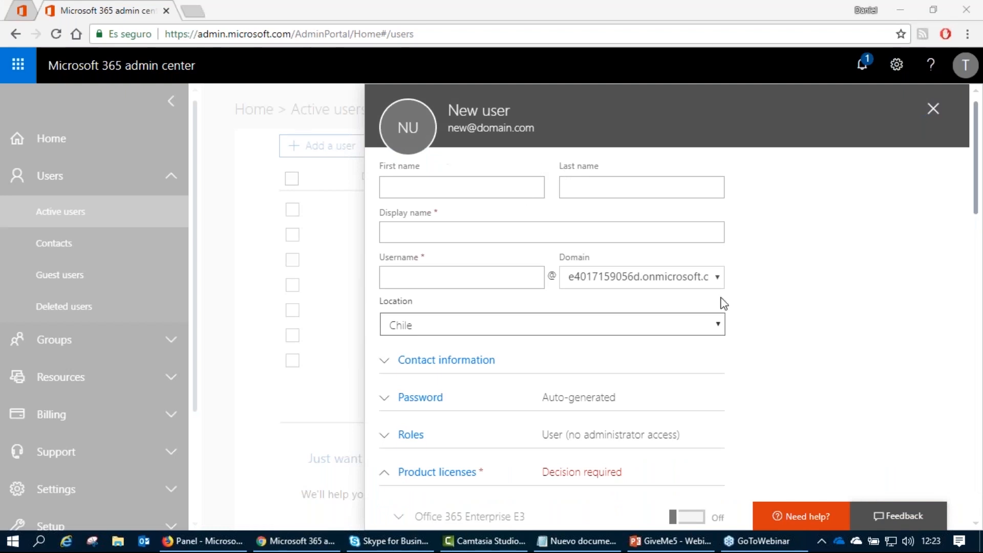
left_click(933, 108)
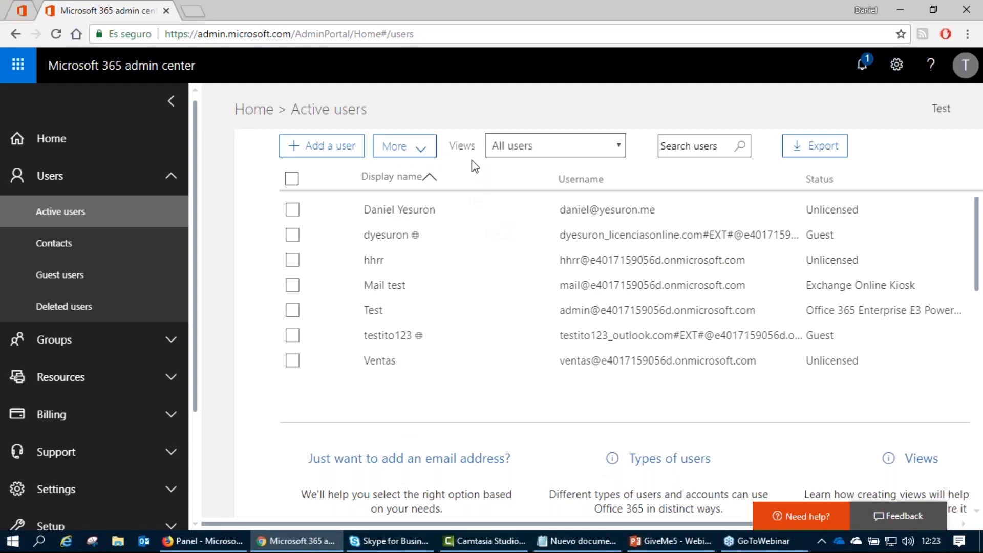
Open the app launcher to review the available Office apps and close it again
left_click(23, 75)
mouse_move(139, 269)
left_mouse_down()
mouse_move(187, 300)
mouse_move(95, 270)
mouse_move(81, 290)
mouse_move(146, 212)
mouse_move(220, 168)
left_mouse_up()
left_click_drag(62, 146, 172, 243)
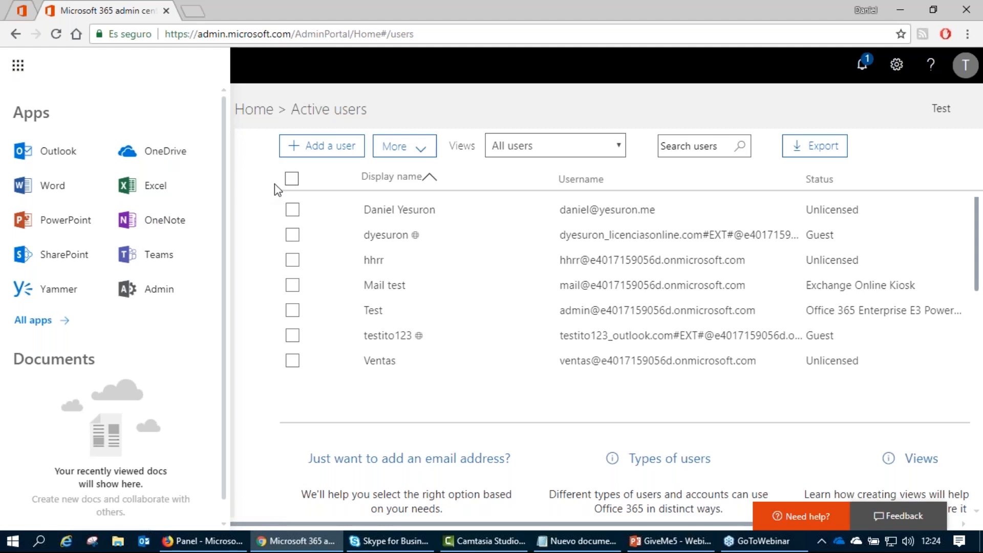
left_click(17, 71)
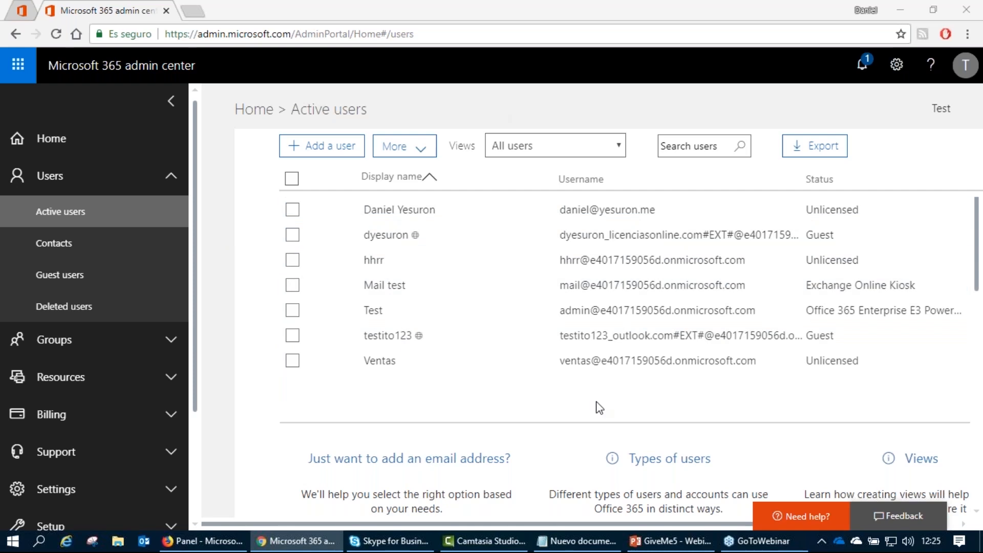
Switch to the Azure portal in Firefox and open the Suscripciones page
mouse_move(215, 548)
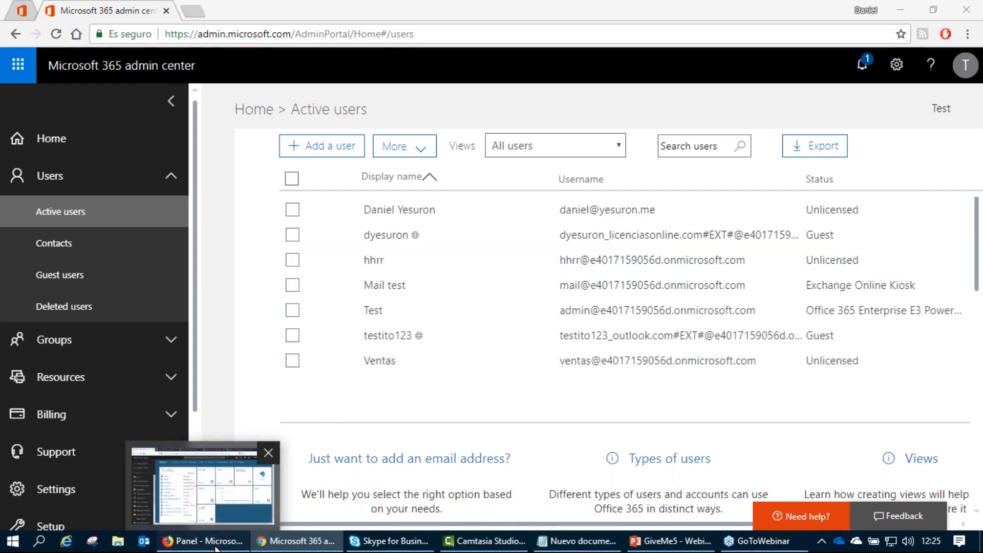
left_click(216, 545)
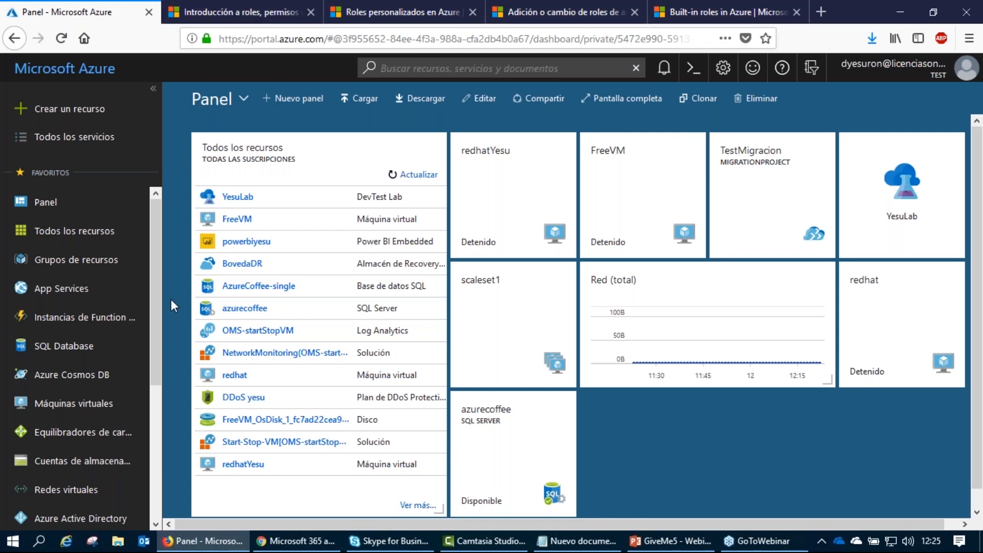
scroll(102, 292, "down", 4)
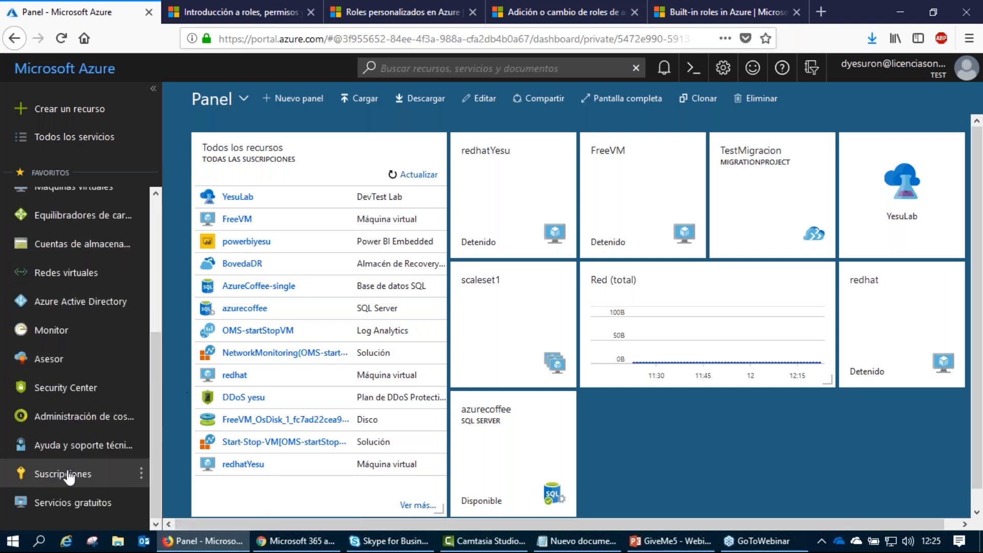
left_click(70, 475)
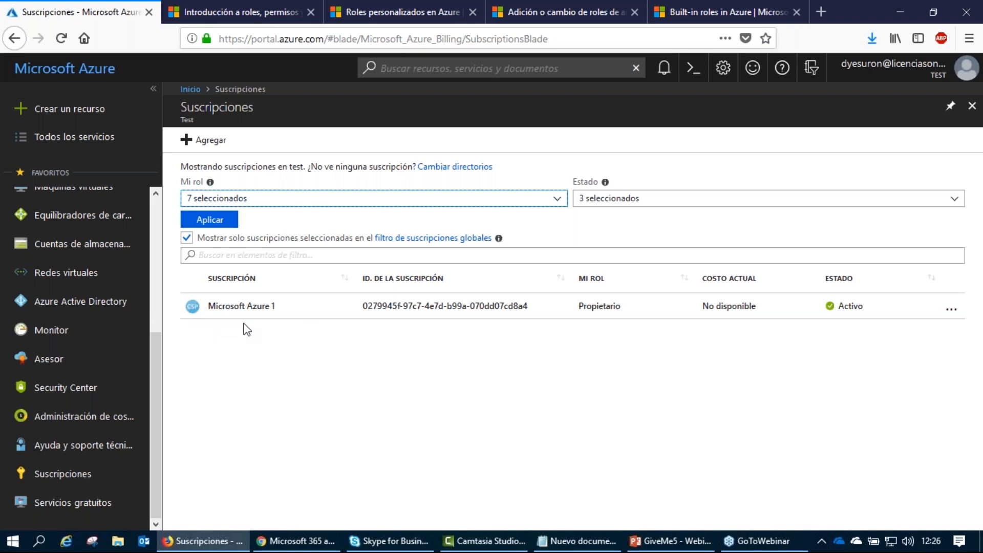
Open Control de acceso (IAM) for the Microsoft Azure 1 subscription and review its role assignments
left_click(255, 310)
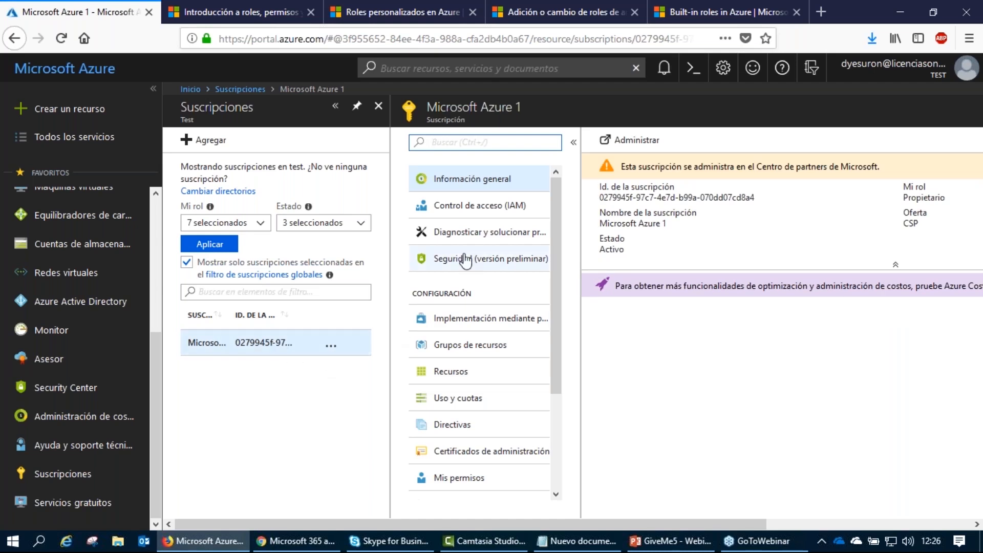
left_click(484, 214)
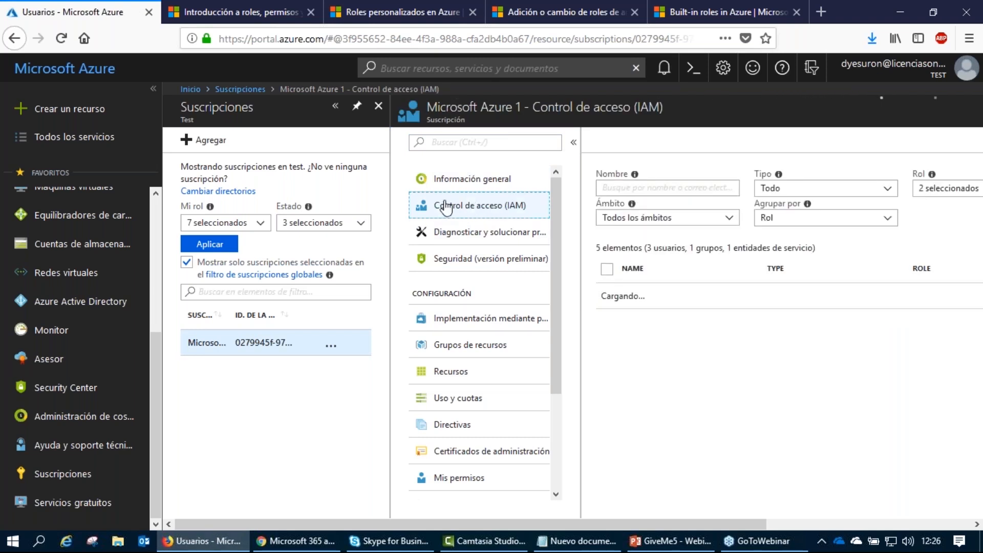
left_click(678, 188)
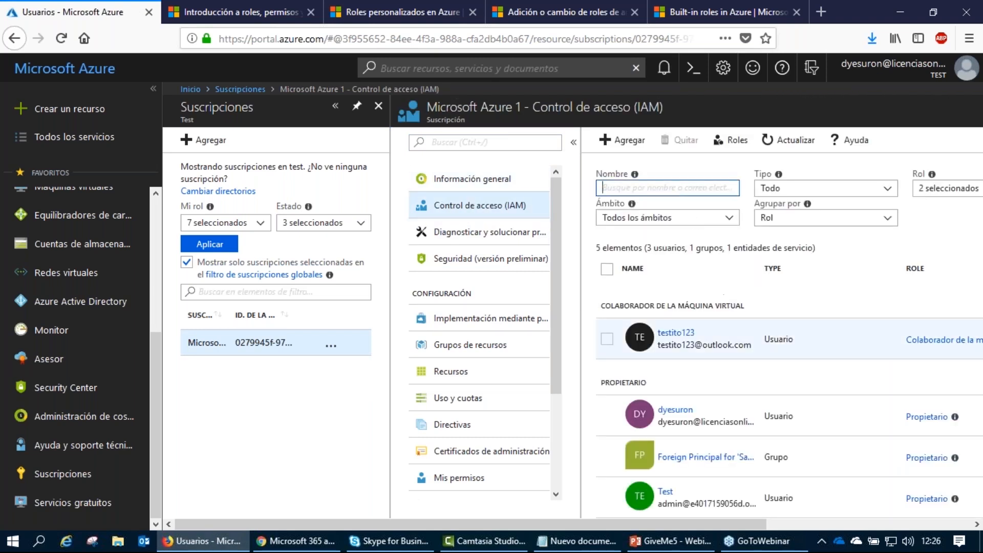
scroll(753, 408, "down", 2)
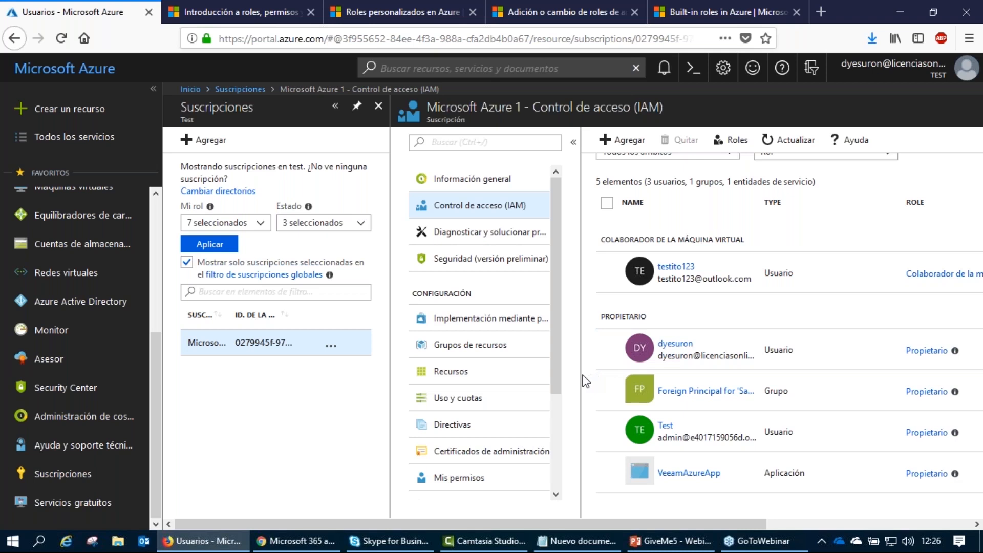
Mark up the foreign principal group, the Test owner, VeeamAzureApp and the virtual machine collaborator with red pen strokes, and clear the annotations
key("ctrl+2")
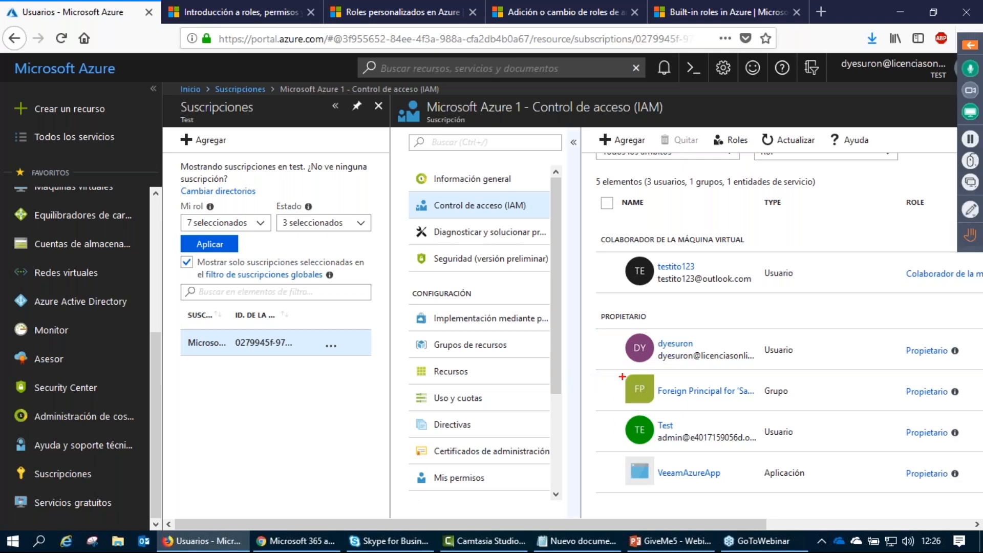
mouse_move(623, 375)
left_mouse_down()
mouse_move(600, 394)
mouse_move(600, 445)
mouse_move(617, 449)
left_mouse_up()
mouse_move(579, 397)
left_mouse_down()
mouse_move(612, 391)
mouse_move(581, 428)
mouse_move(616, 436)
mouse_move(606, 444)
mouse_move(751, 446)
left_mouse_up()
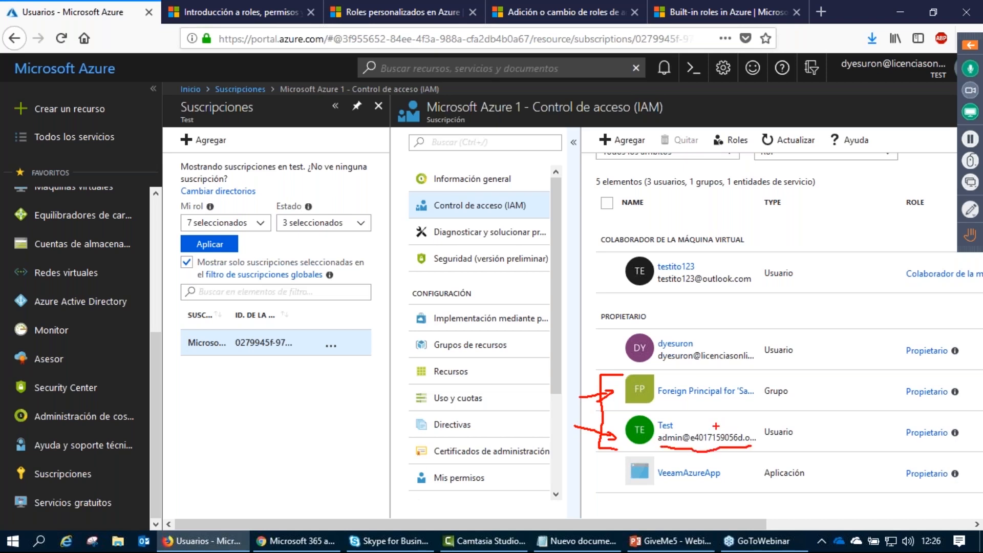
mouse_move(915, 421)
left_mouse_down()
mouse_move(895, 423)
mouse_move(916, 445)
left_mouse_up()
left_click_drag(668, 400, 752, 397)
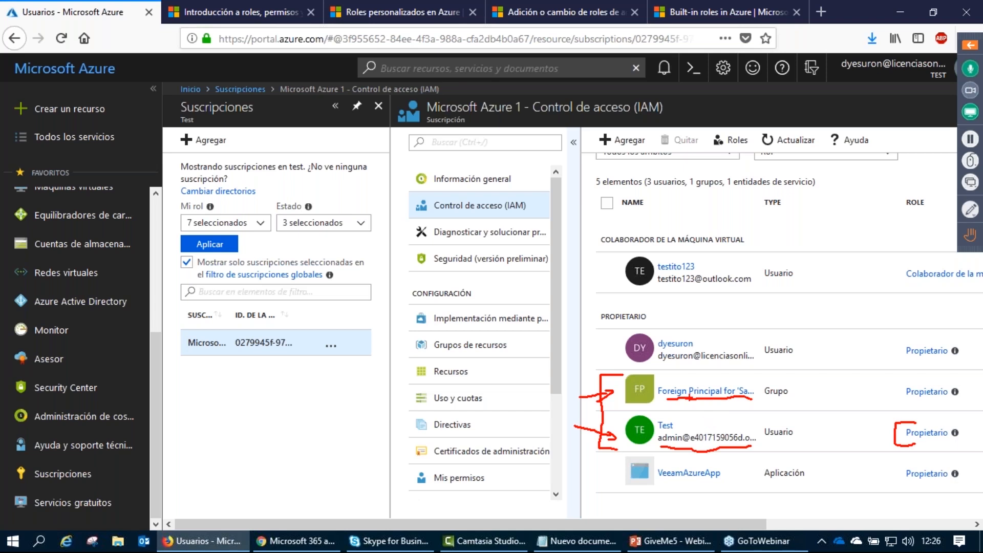
mouse_move(633, 368)
left_mouse_down()
mouse_move(620, 370)
mouse_move(625, 415)
left_mouse_up()
mouse_move(805, 384)
left_mouse_down()
mouse_move(825, 438)
mouse_move(802, 450)
left_mouse_up()
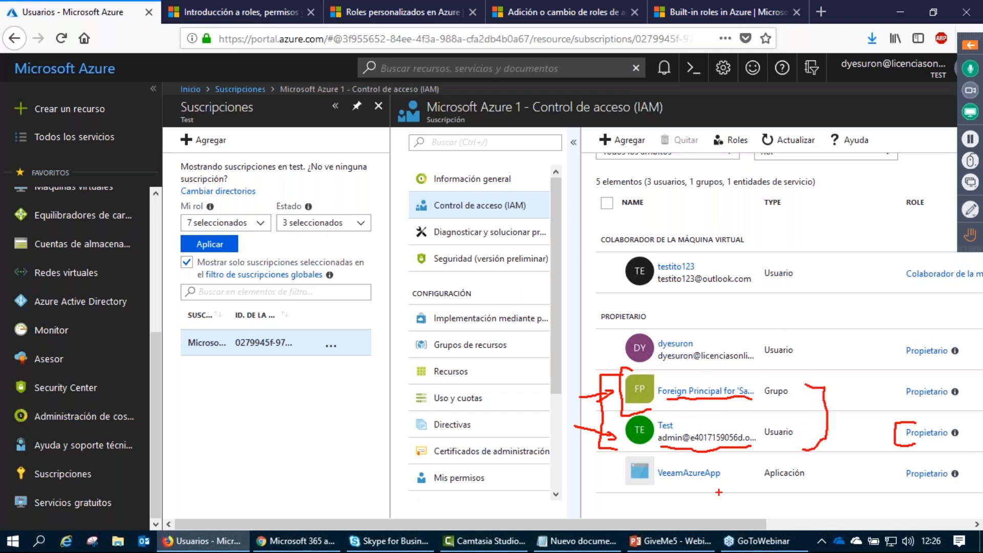
left_click_drag(658, 487, 811, 490)
left_click_drag(655, 290, 740, 298)
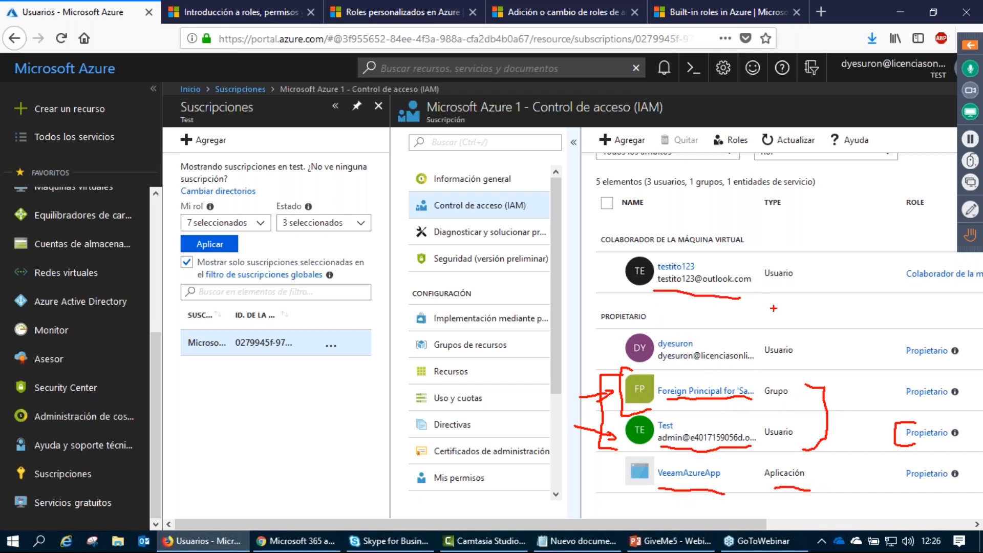
left_click_drag(913, 294, 948, 291)
key("Escape")
Examine the role and scope of each access assignment and clear the accidental selection of the Test user's row
left_click_drag(533, 518, 746, 508)
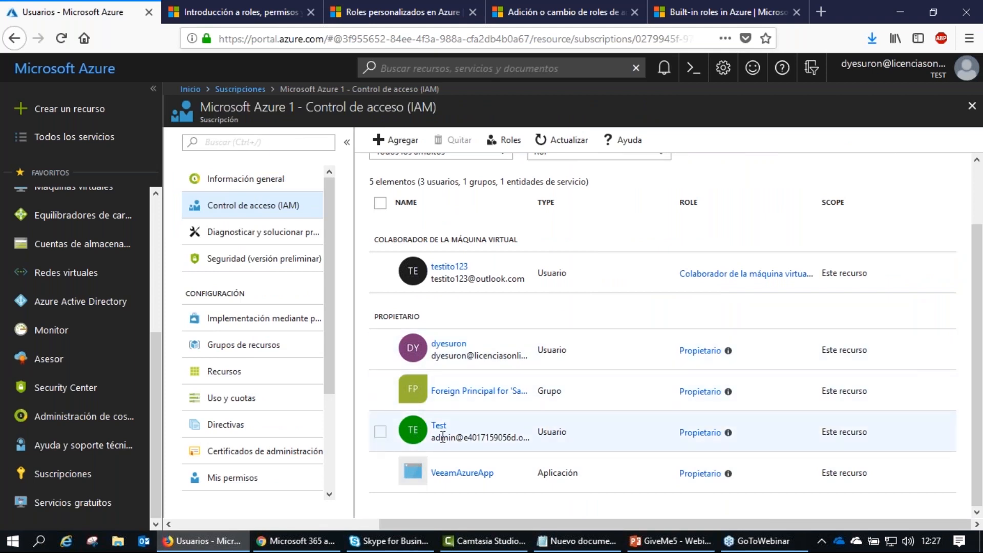
left_click_drag(435, 437, 504, 439)
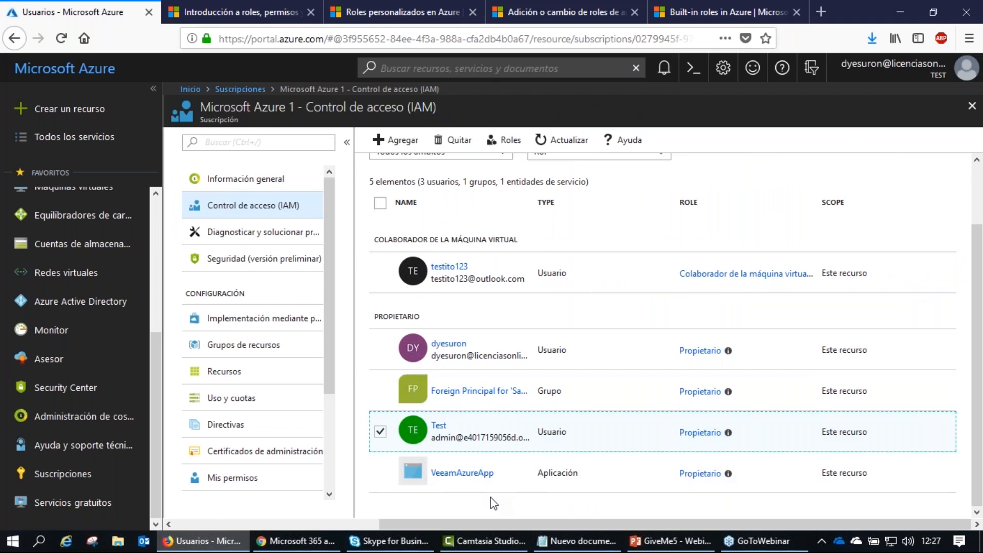
left_click(380, 431)
Open the Agregar permisos form and review the available roles, including the descriptions of Propietario, Colaborador and Lector, without choosing one
left_click(404, 144)
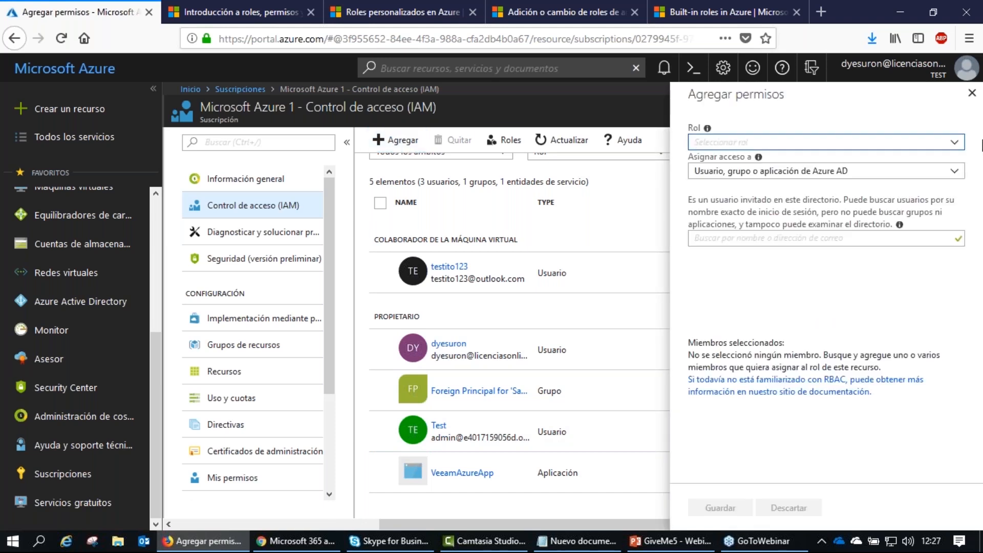
left_click(953, 145)
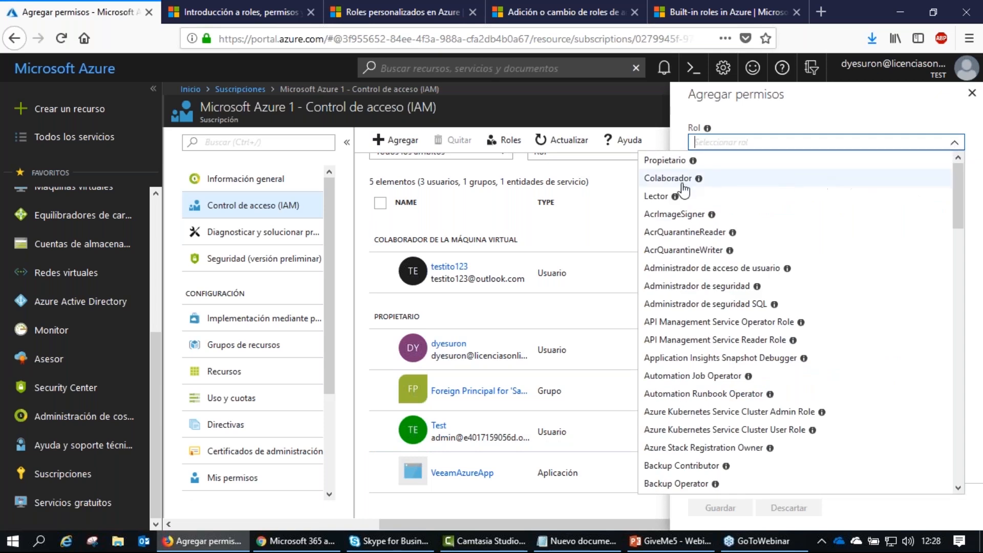
mouse_move(695, 161)
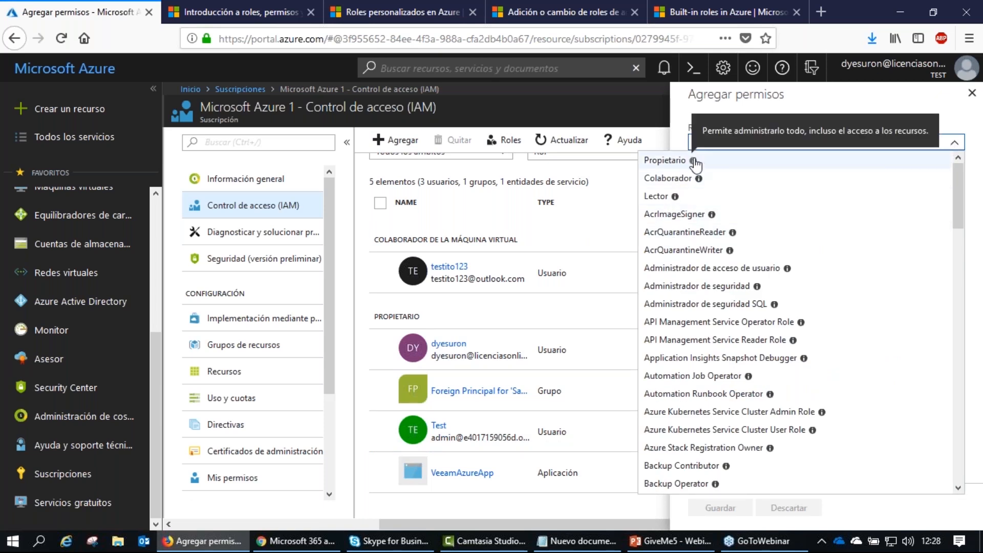
mouse_move(700, 182)
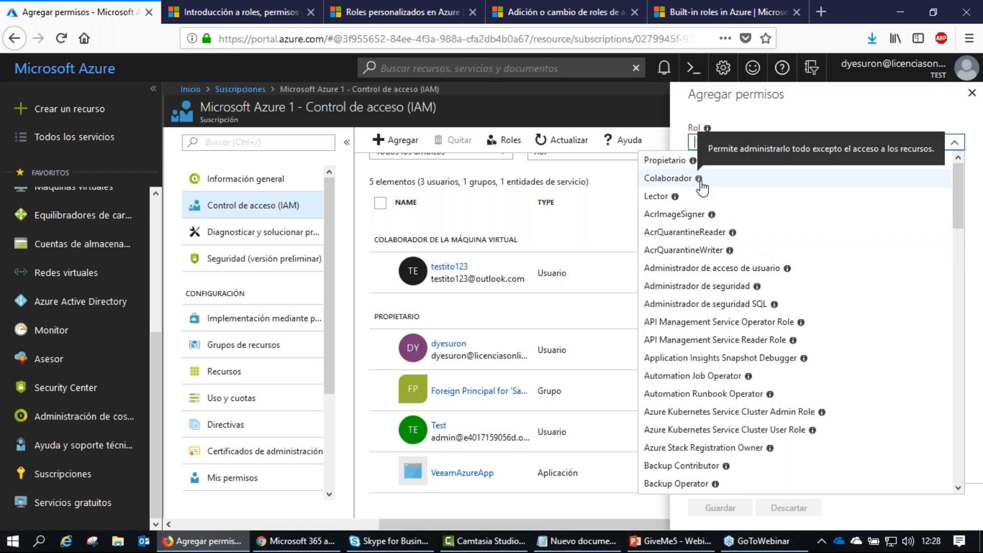
mouse_move(675, 198)
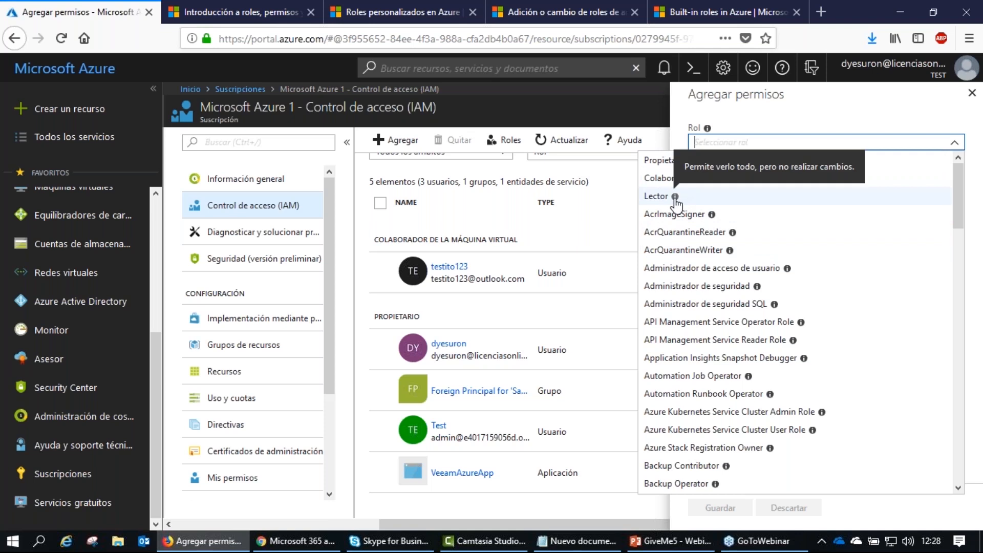
scroll(713, 301, "down", 7)
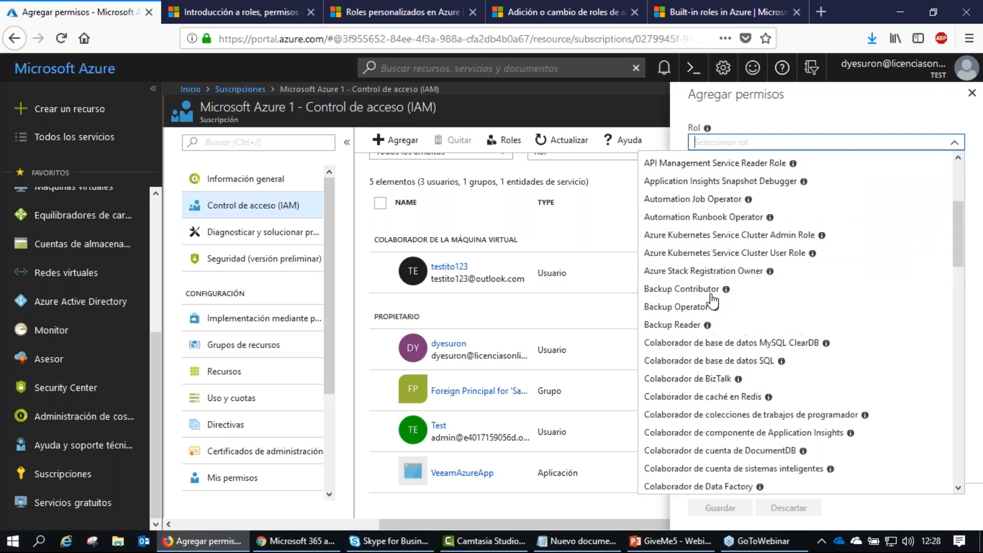
scroll(714, 301, "down", 12)
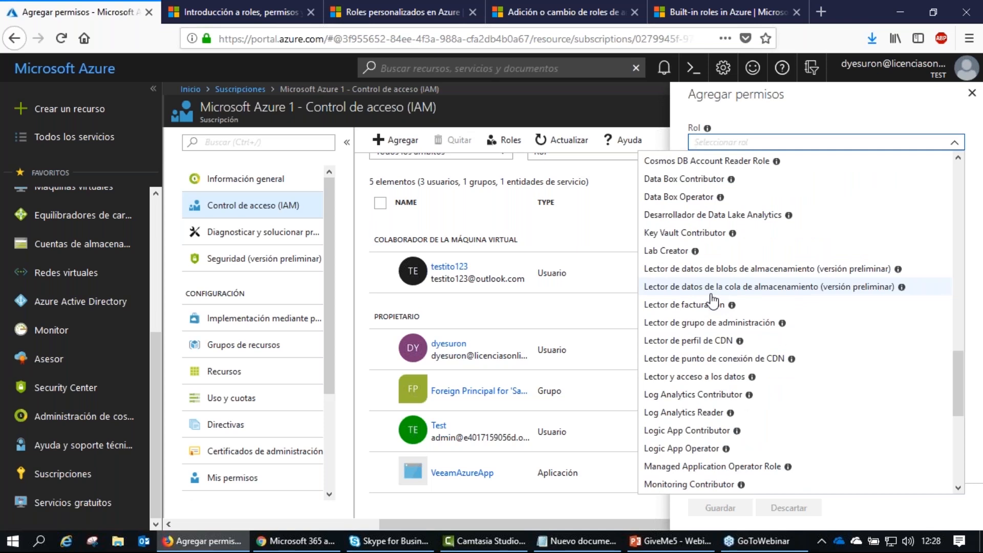
scroll(713, 301, "up", 19)
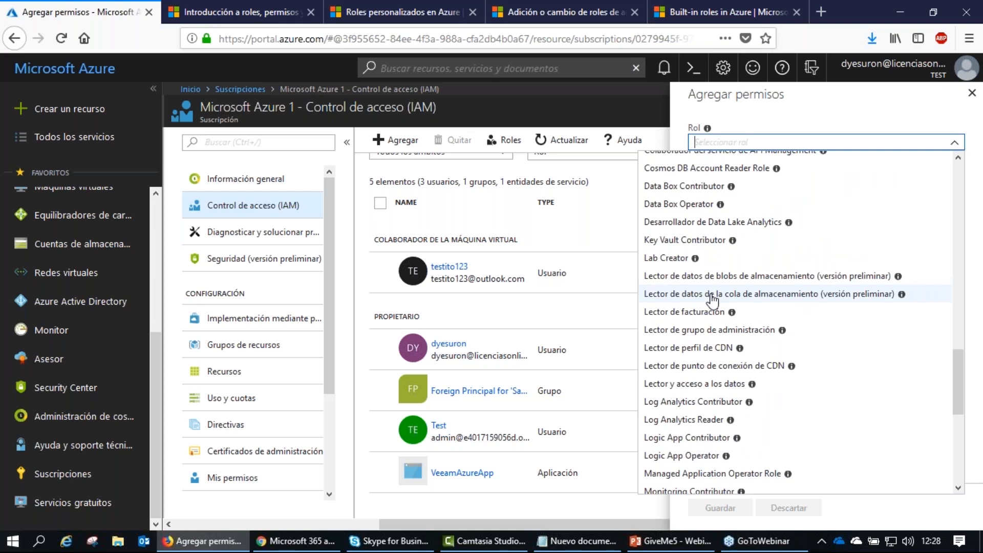
left_click(794, 126)
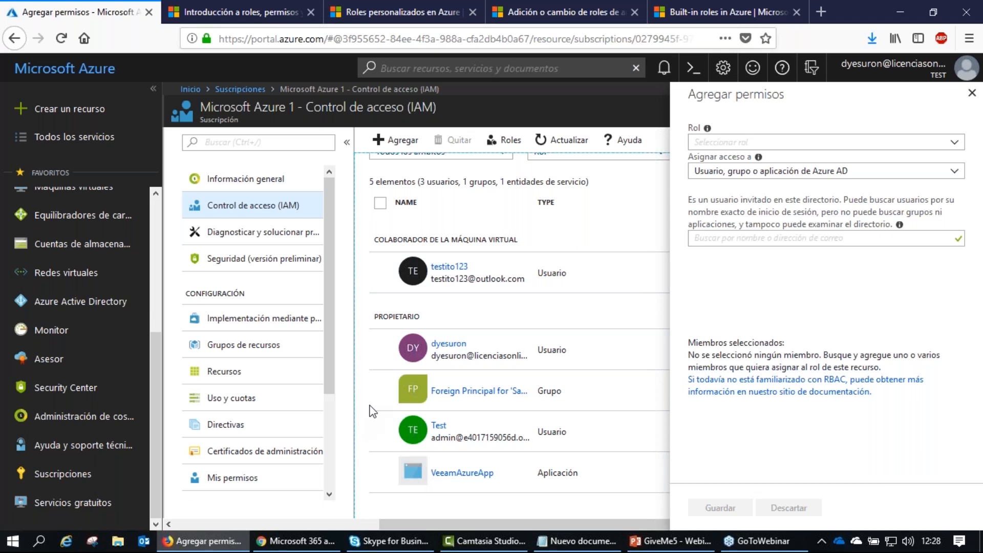
mouse_move(431, 525)
left_mouse_down()
mouse_move(420, 526)
mouse_move(428, 525)
left_mouse_up()
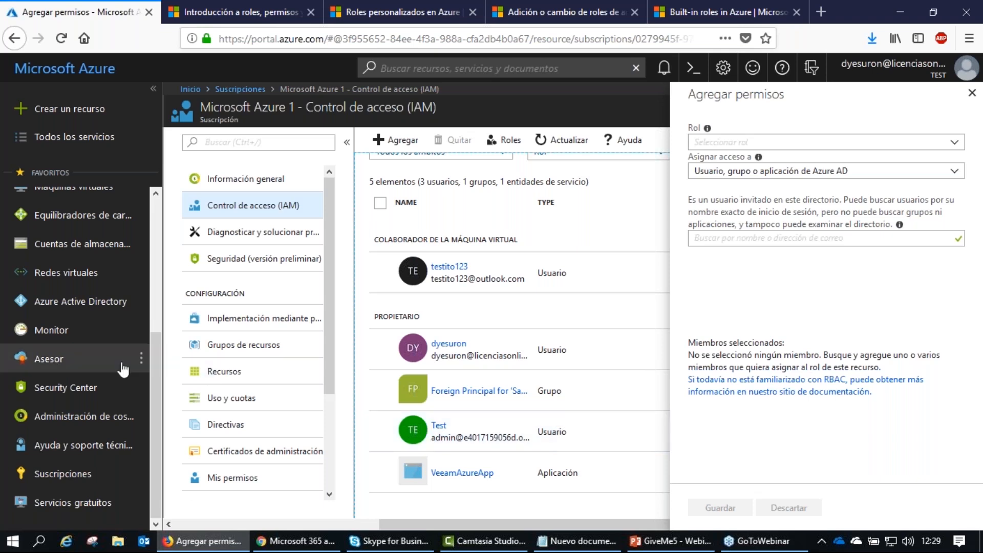
Open Grupos de recursos and look through the resource groups of the Microsoft Azure 1 subscription
scroll(77, 363, "up", 4)
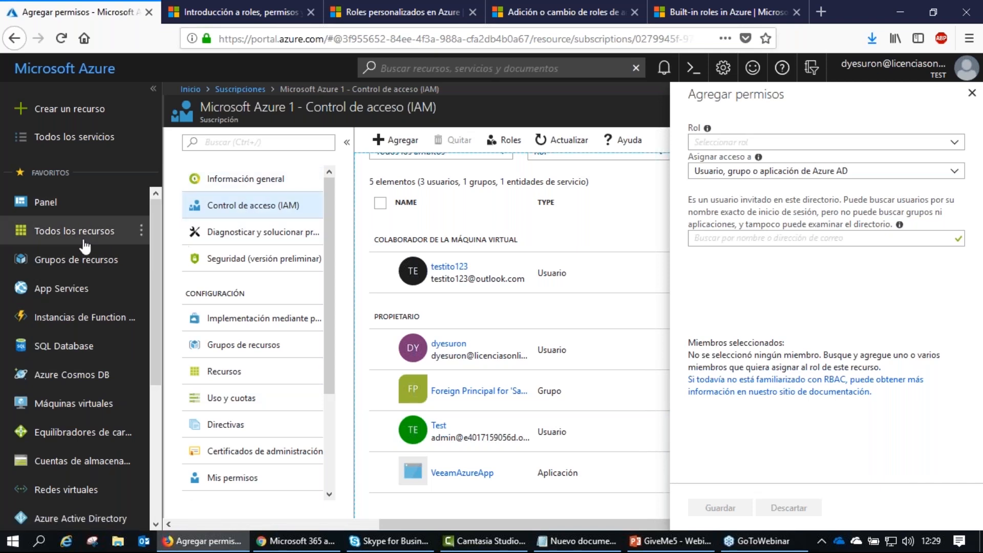
left_click(59, 264)
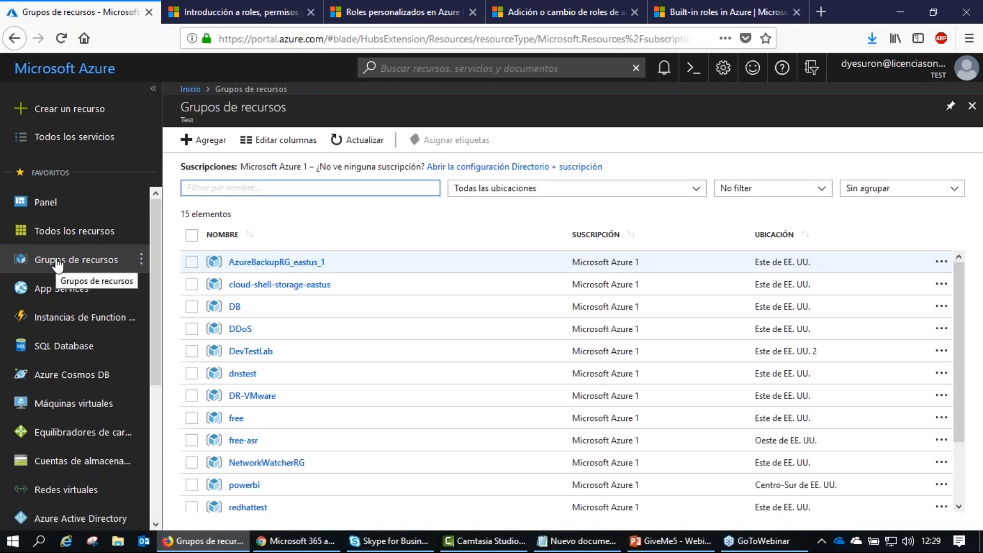
scroll(390, 309, "down", 3)
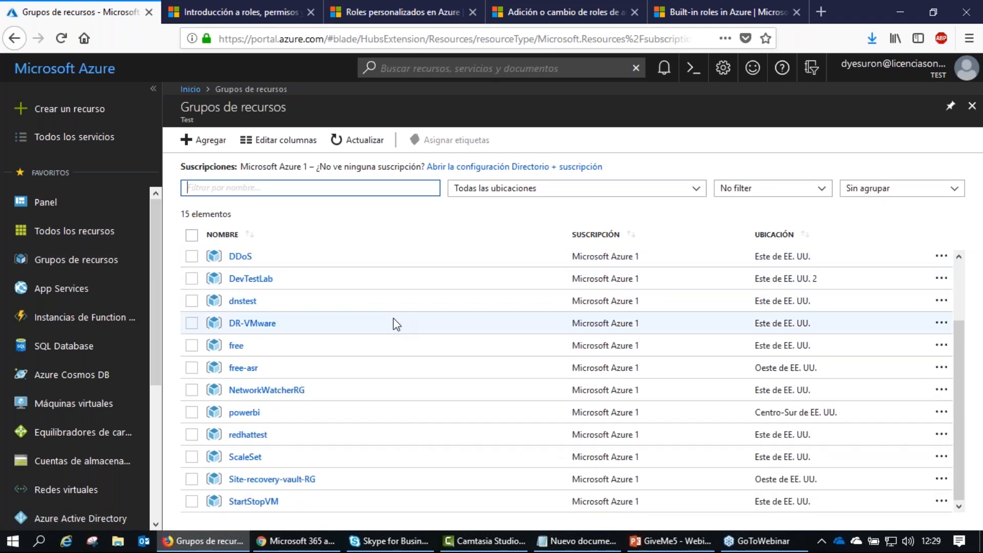
scroll(394, 319, "up", 3)
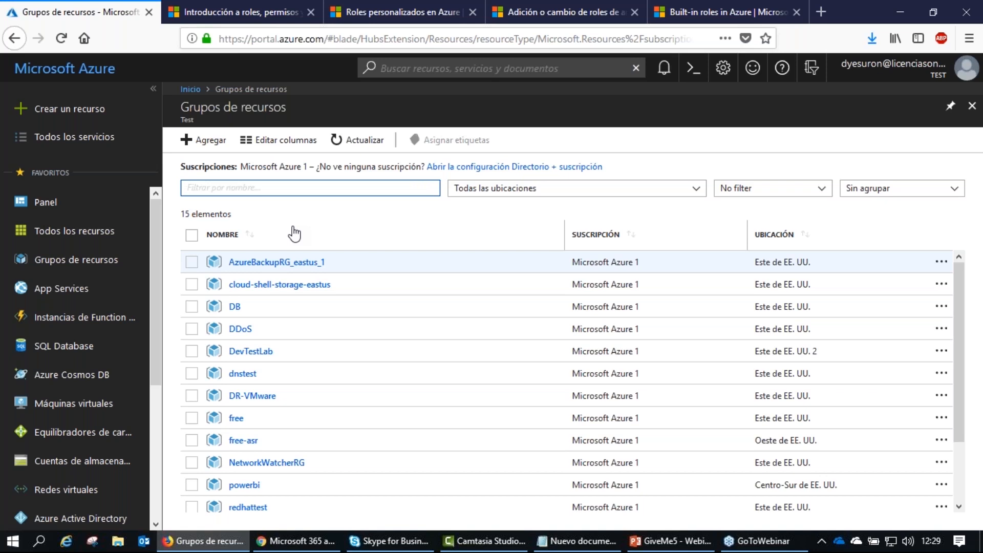
scroll(327, 261, "down", 2)
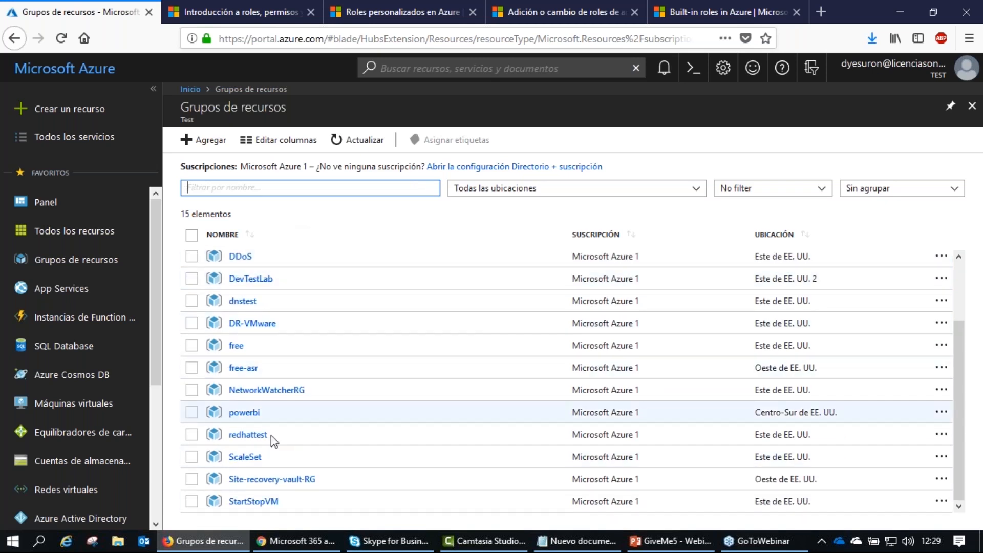
scroll(293, 443, "up", 2)
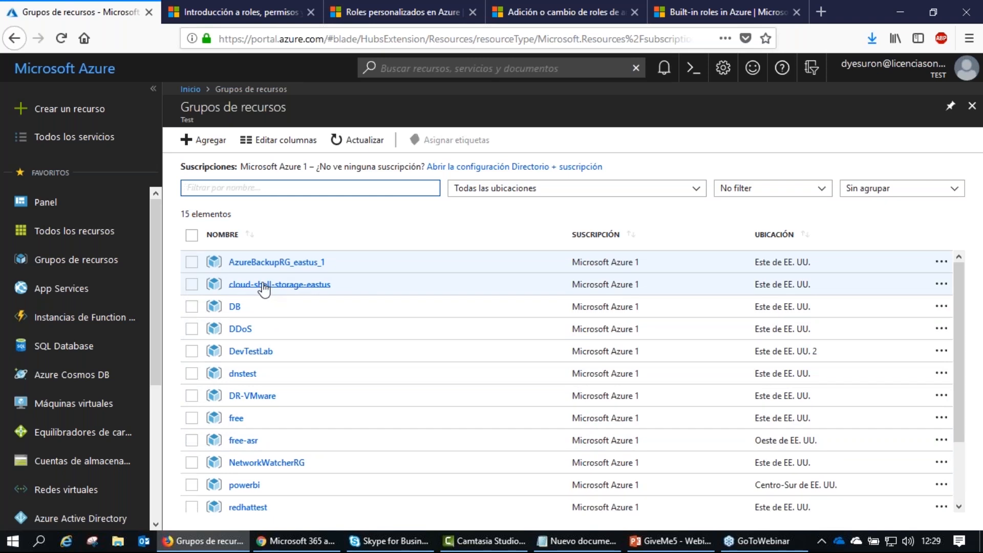
scroll(107, 320, "down", 4)
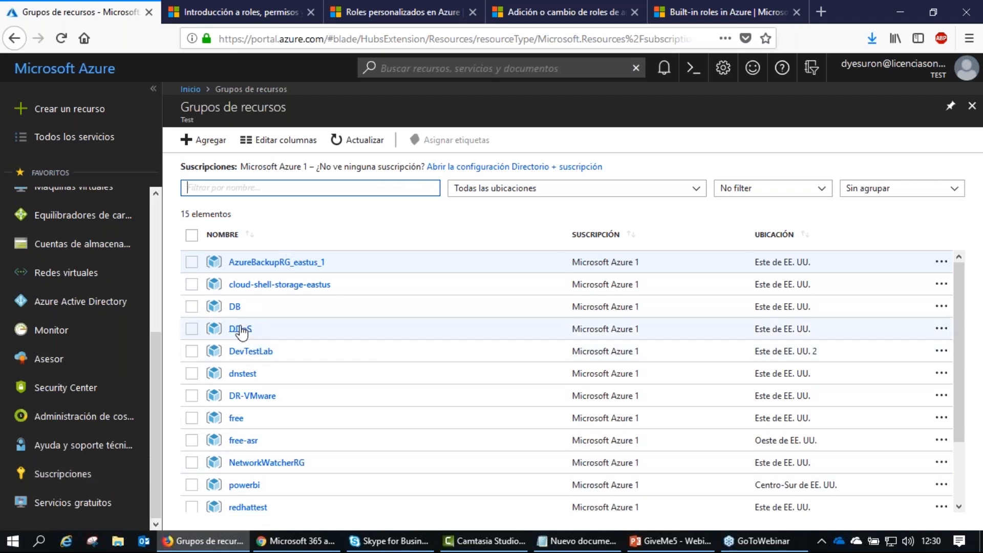
Open the DevTestLab resource group and view its Control de acceso (IAM) assignments and their scope
left_click(249, 352)
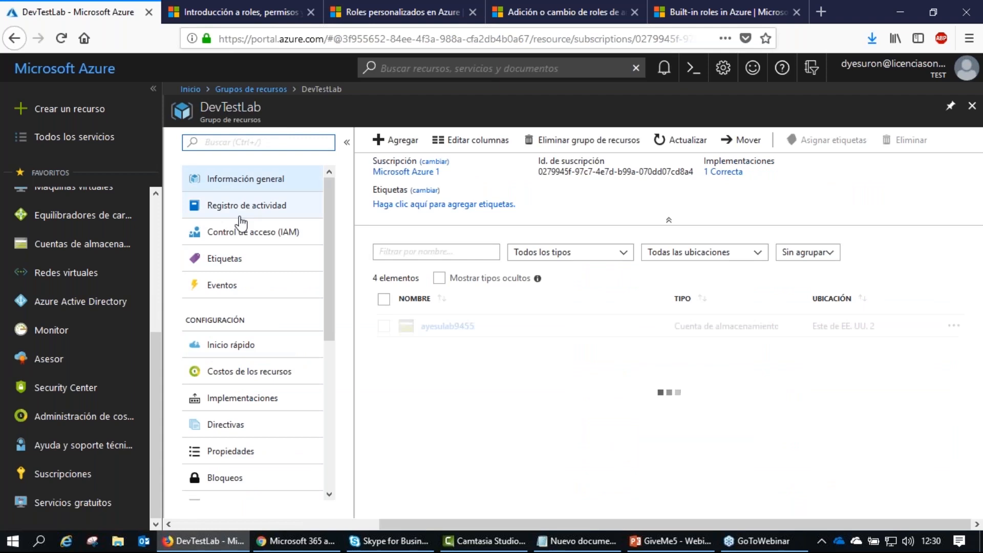
mouse_move(215, 216)
left_mouse_down()
mouse_move(177, 235)
mouse_move(237, 249)
left_mouse_up()
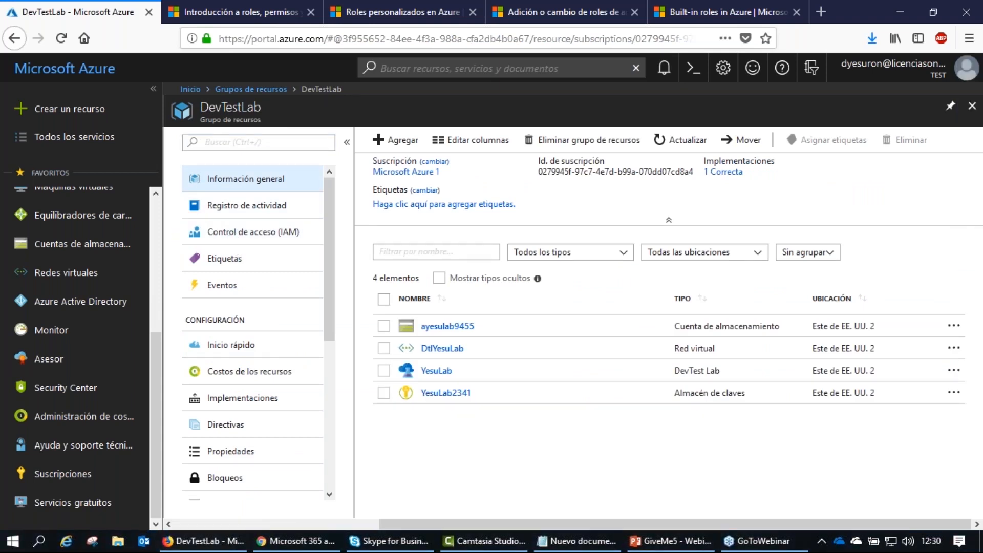
left_click(280, 237)
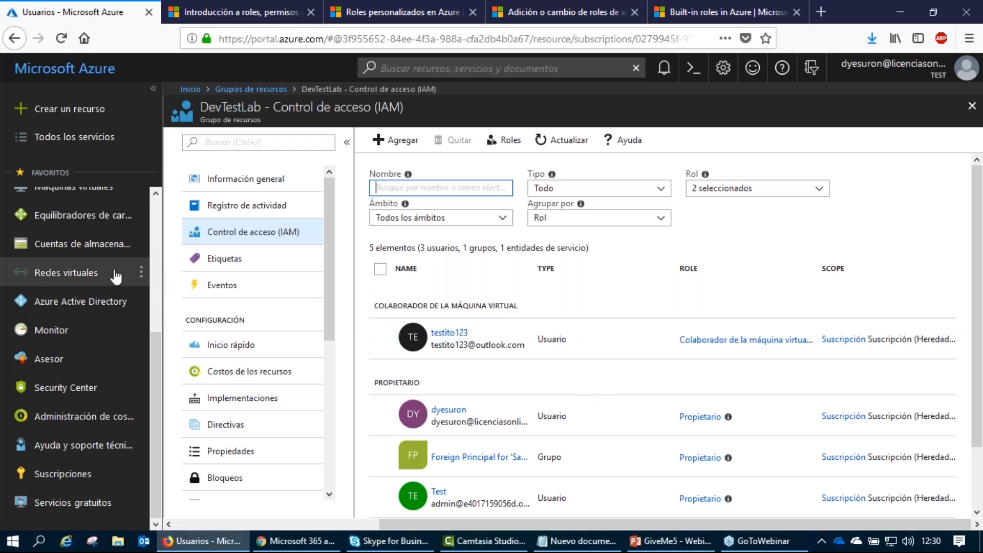
Return to the Grupos de recursos list from the DevTestLab access control page
scroll(56, 274, "up", 4)
left_click(72, 265)
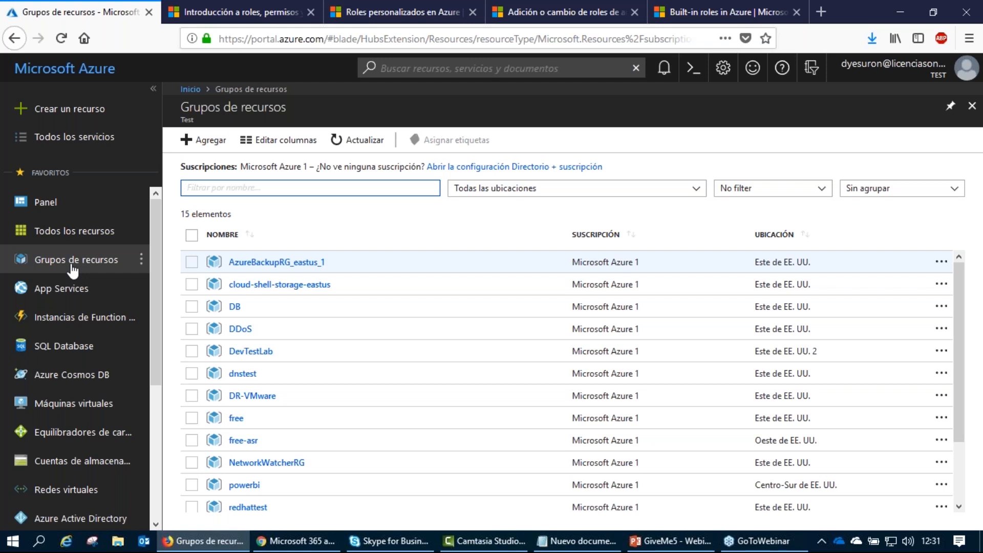
scroll(62, 287, "down", 5)
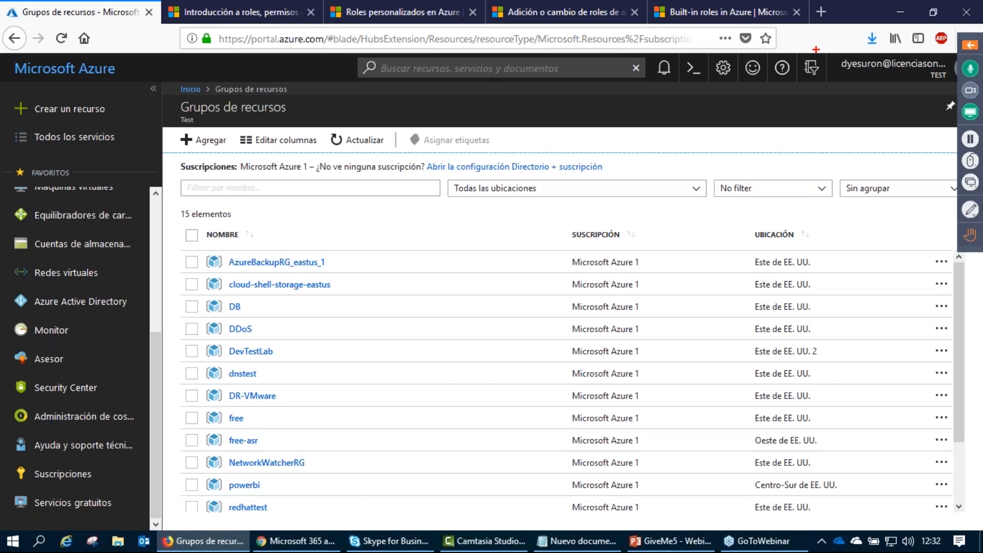
Point out the directory and subscription filter with a pen mark, clear it, and browse the directories under Directorio + suscripción
mouse_move(803, 45)
left_mouse_down()
mouse_move(831, 100)
mouse_move(807, 38)
mouse_move(789, 53)
left_mouse_up()
key("Escape")
left_click(824, 68)
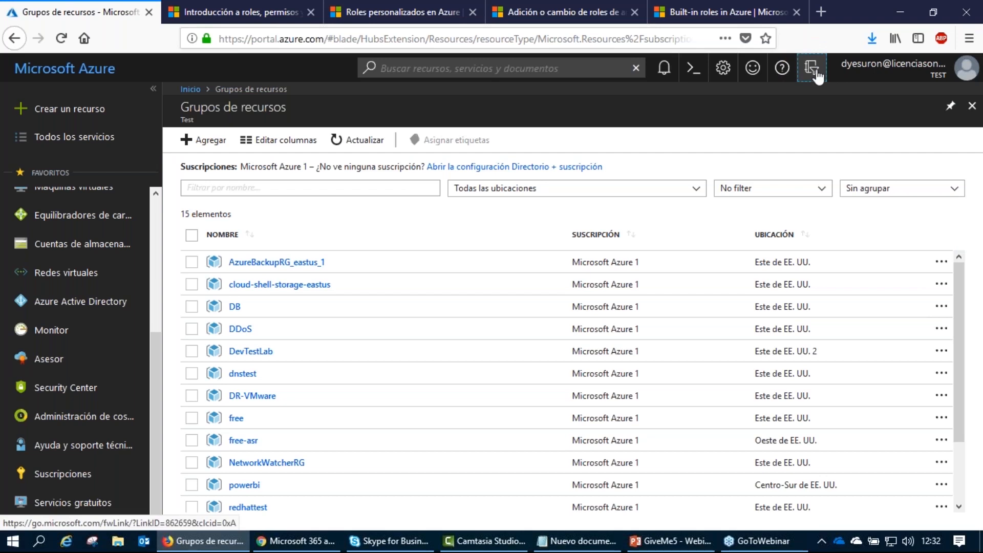
left_click(839, 347)
scroll(838, 414, "down", 1)
scroll(838, 414, "down", 6)
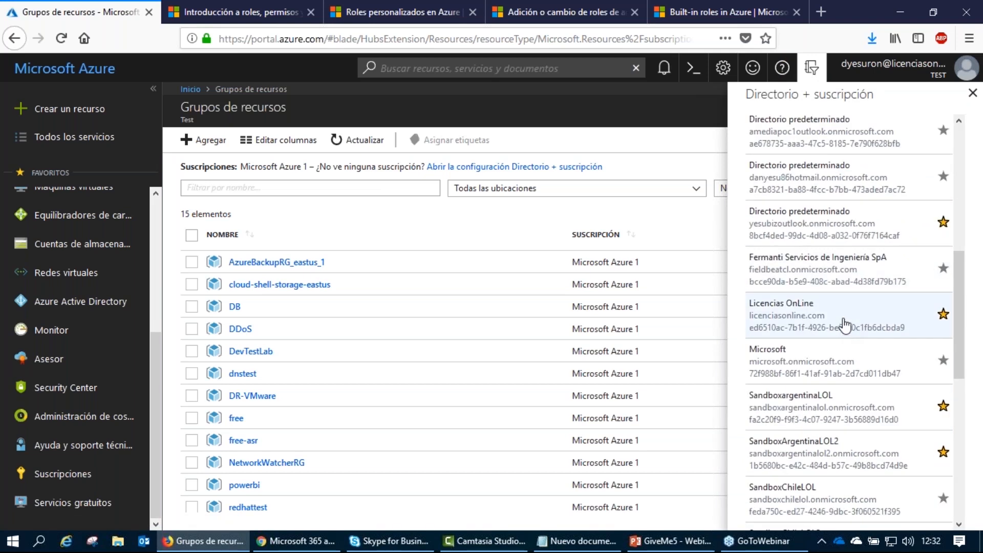
Mark the listed directories with the drawing pen, clear the marks, and close the Directorio + suscripción pane
key("ctrl+2")
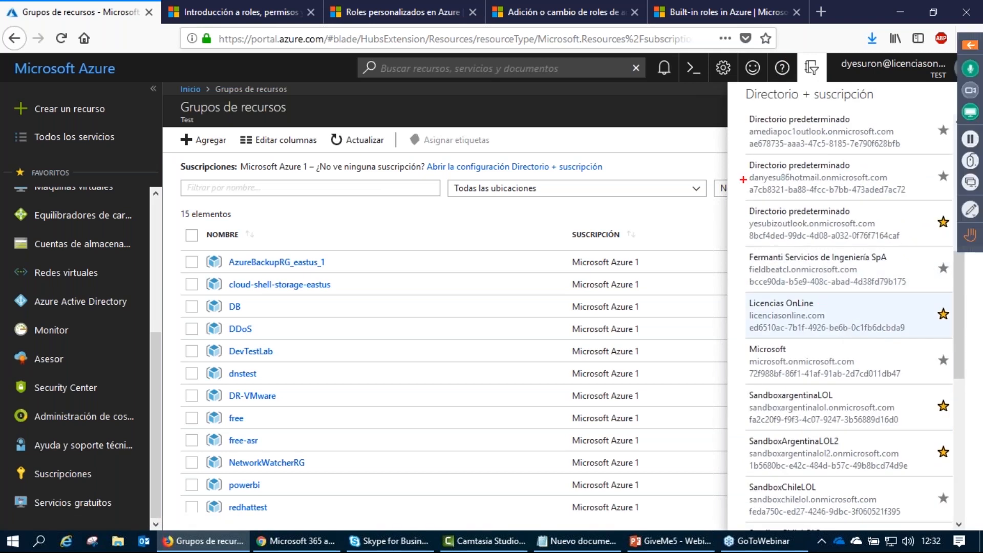
mouse_move(734, 164)
left_mouse_down()
mouse_move(749, 227)
mouse_move(739, 300)
left_mouse_up()
left_click_drag(736, 334, 742, 364)
key("ctrl+2")
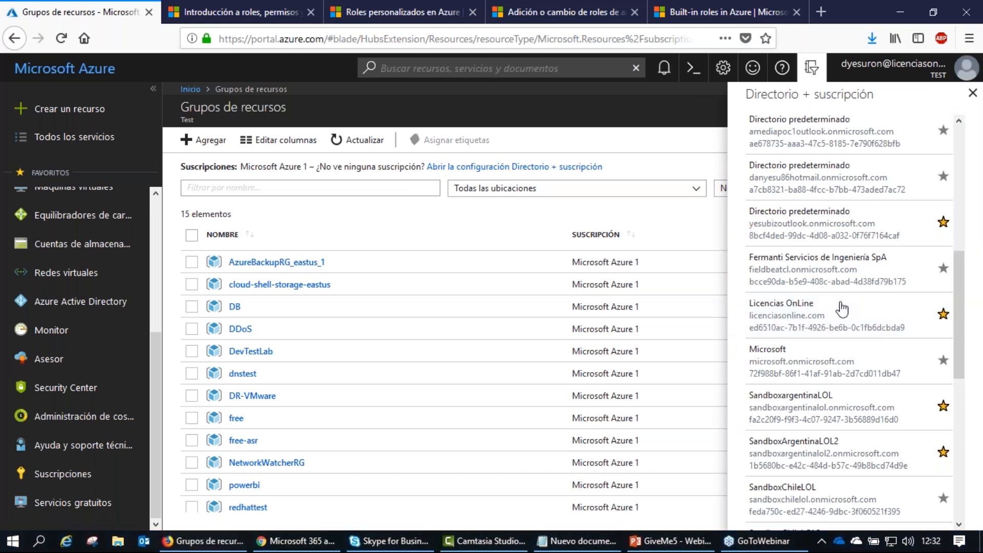
left_click(811, 71)
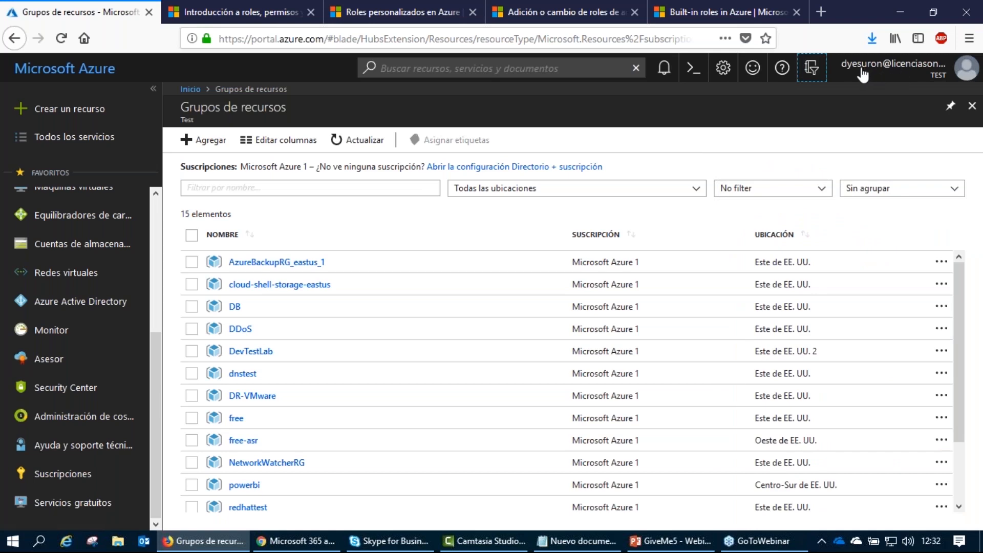
Switch the portal to the SandboxArgentinaLOL2 directory from the full directory list
mouse_move(906, 75)
left_click(812, 67)
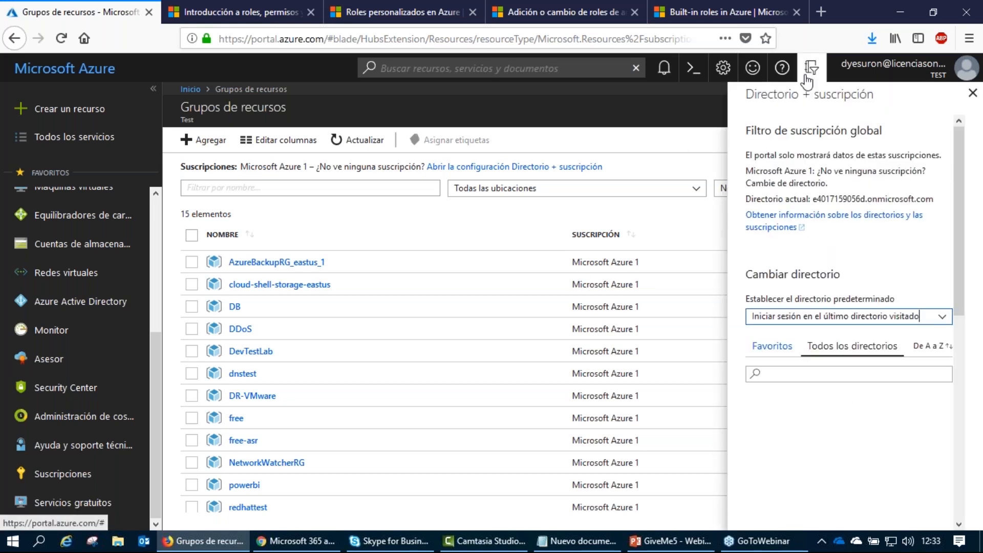
scroll(811, 410, "down", 15)
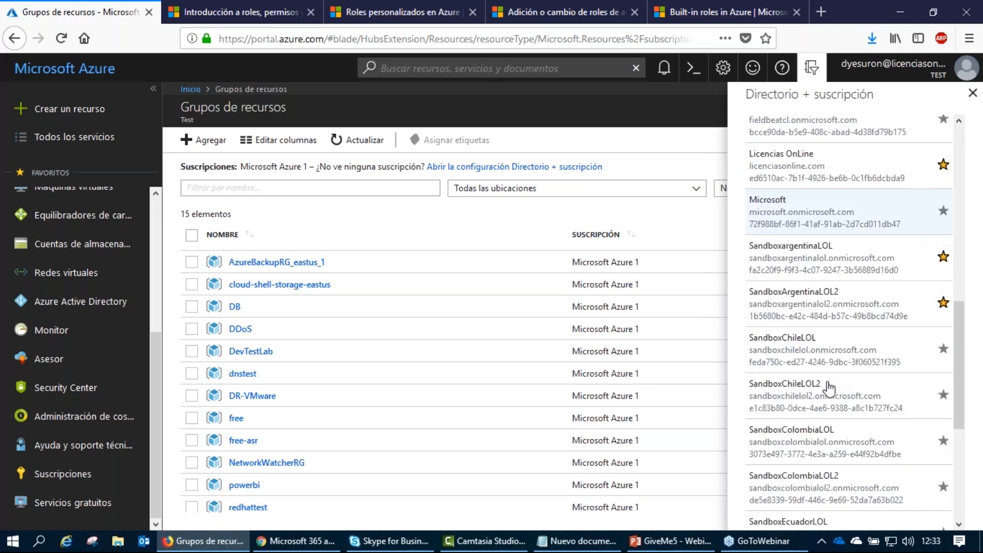
scroll(830, 388, "up", 15)
scroll(831, 387, "down", 5)
scroll(830, 388, "down", 5)
left_click(803, 254)
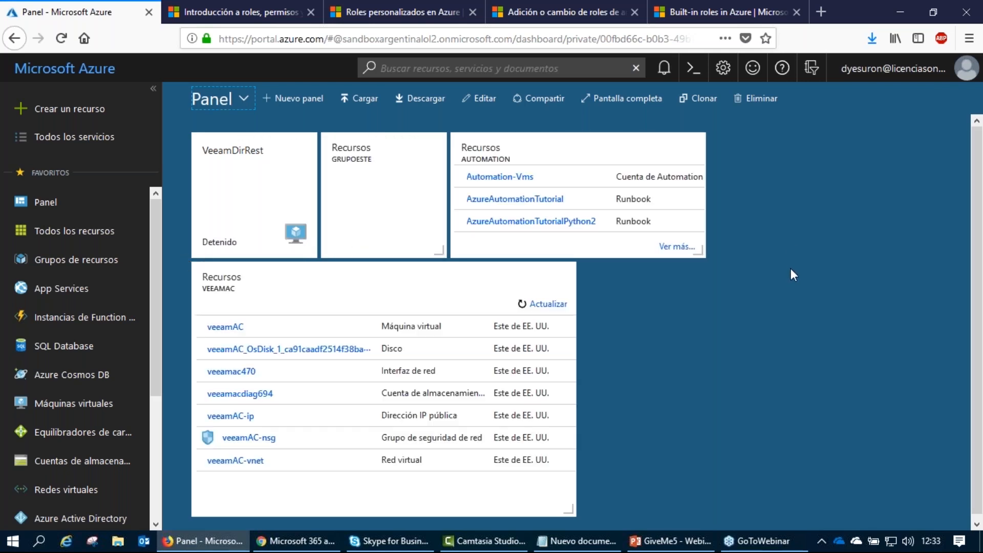
Check the signed-in account's directory and show the directory and subscription filter again
left_click(904, 74)
left_click(813, 69)
left_click(814, 72)
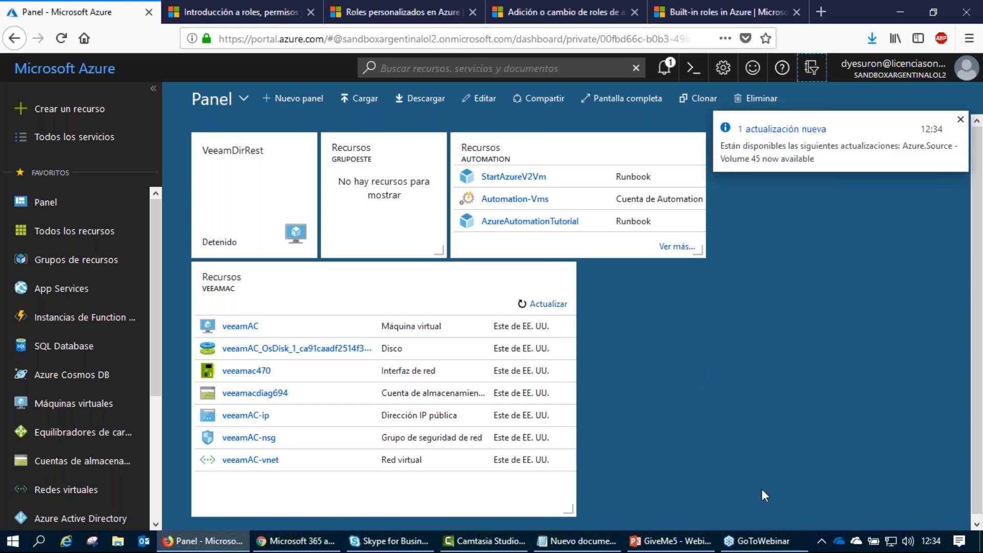
Switch to PowerPoint, present the deck from the POCS Office 365 slide, and advance to the POCS en Azure slide
left_click(651, 543)
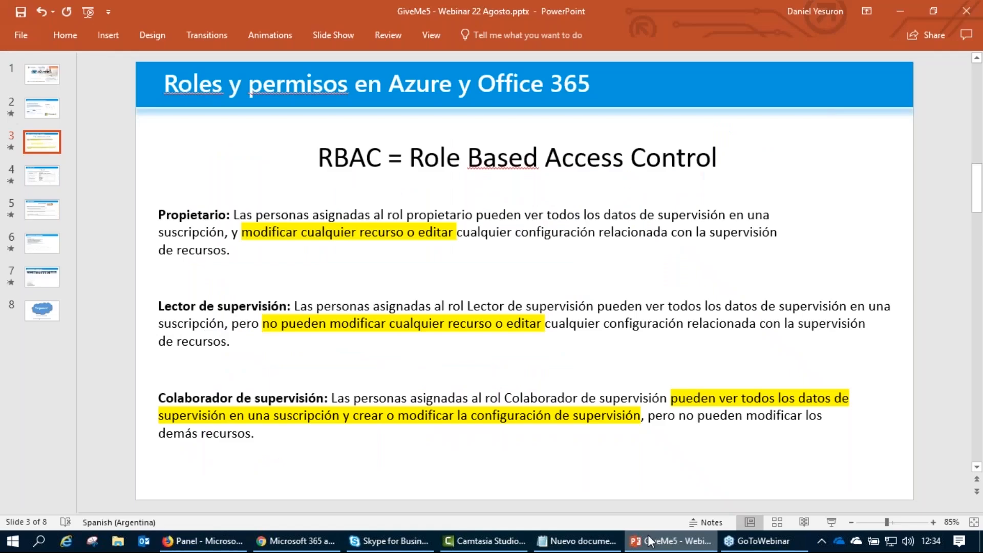
left_click(43, 176)
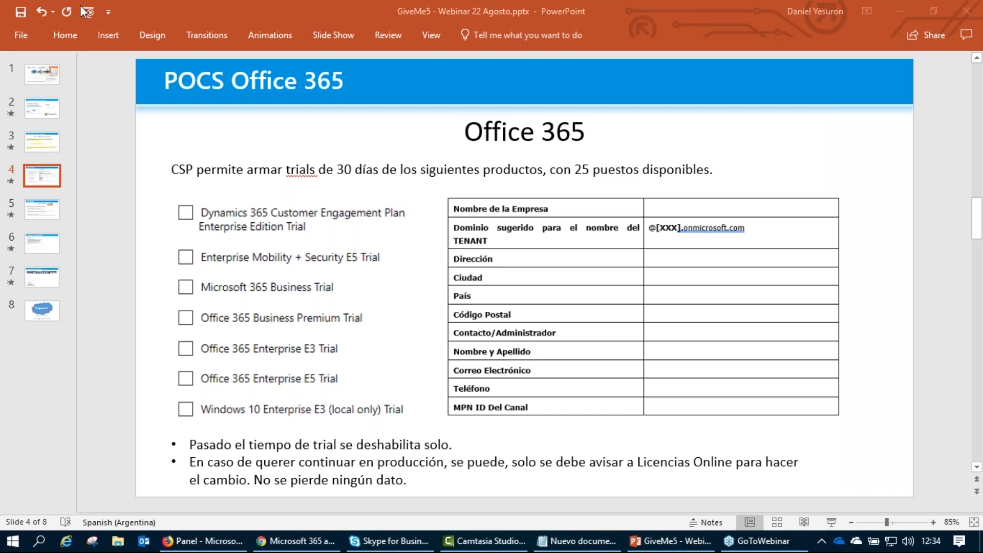
left_click(72, 186)
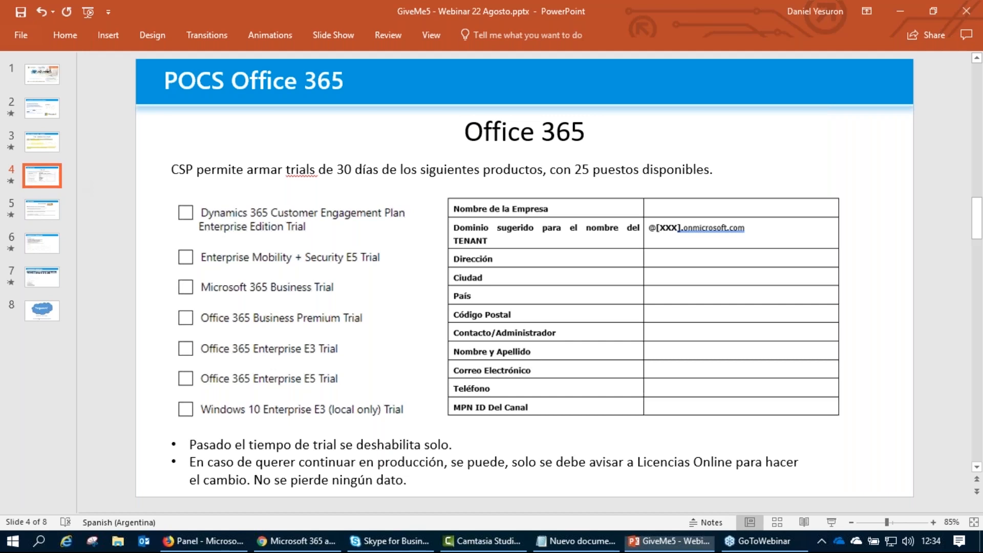
key("shift+F5")
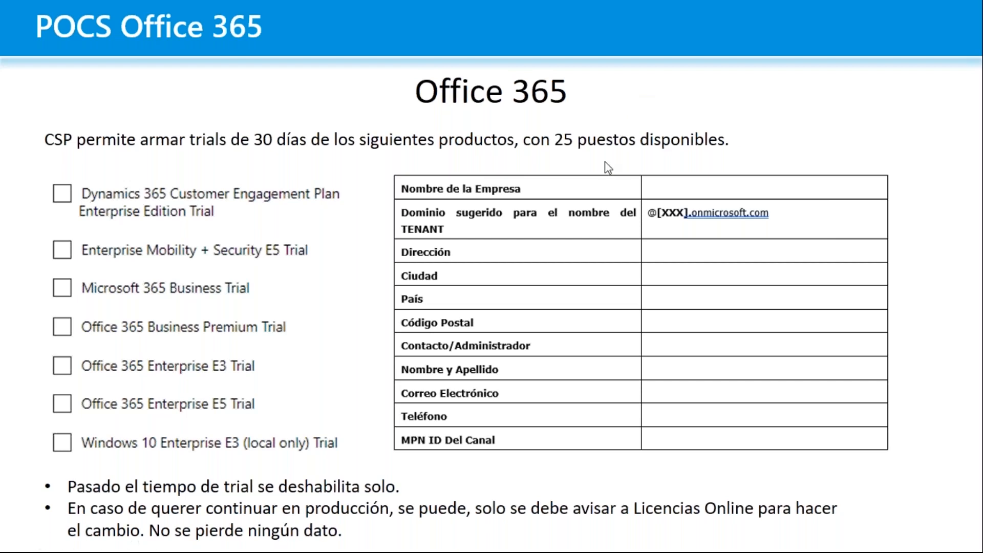
scroll(606, 165, "down", 8)
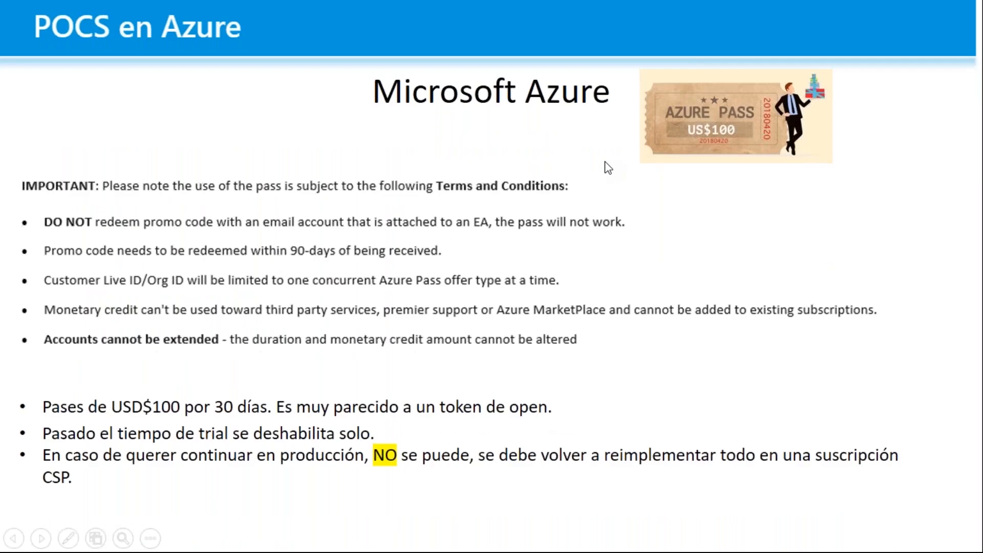